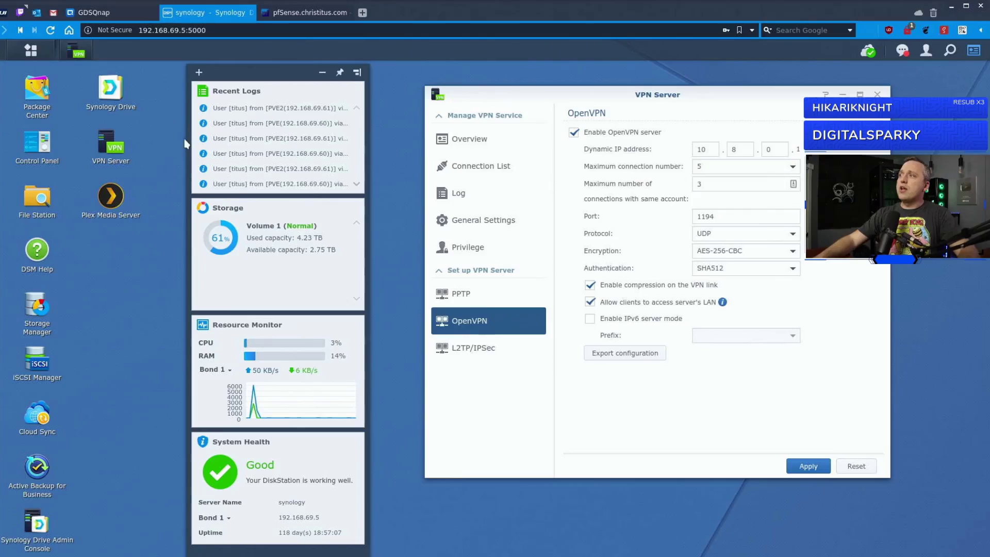
{"action": "left_click", "coordinate": [54, 111]}
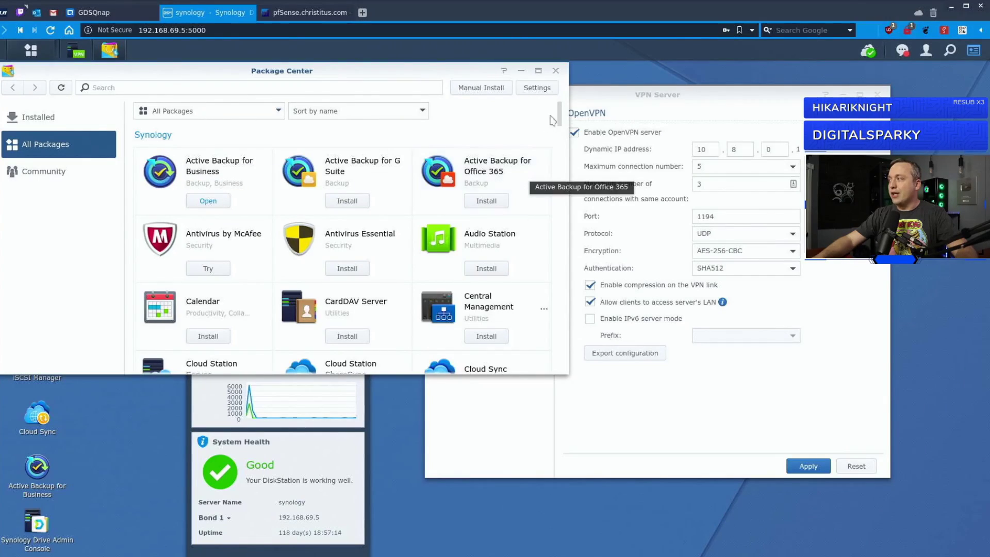
{"action": "left_click_drag", "start_coordinate": [564, 126], "coordinate": [560, 368]}
{"action": "left_click", "coordinate": [192, 89]}
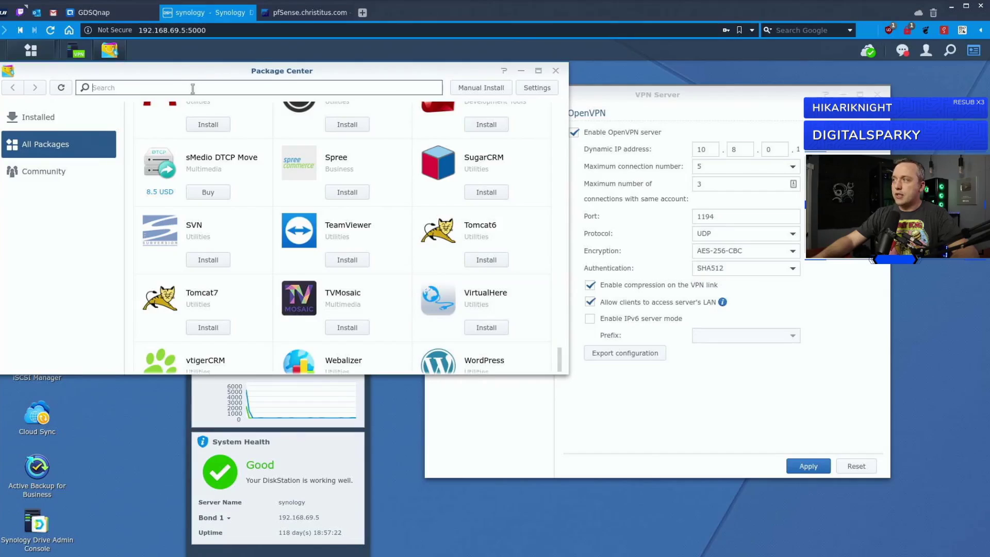
{"action": "type", "text": "vpn"}
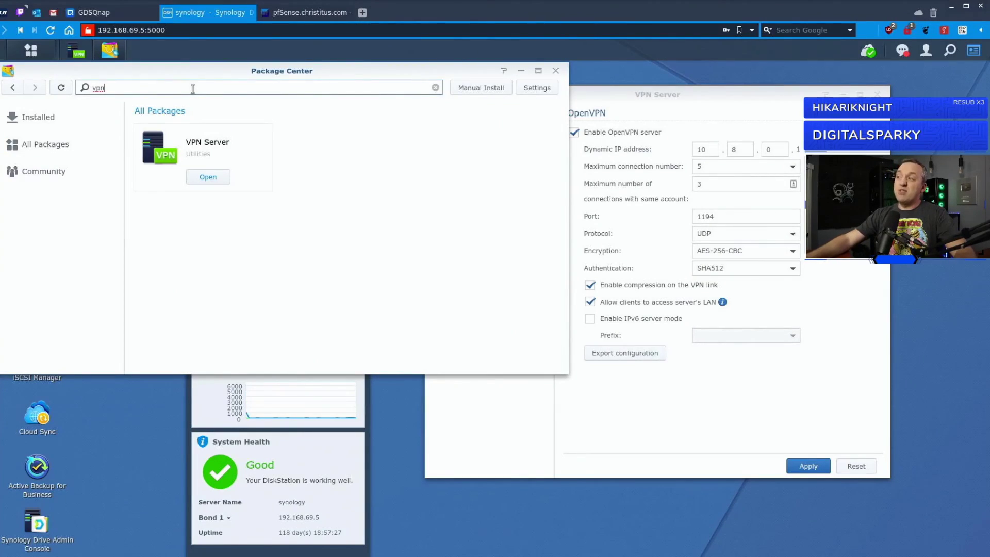
{"action": "left_click", "coordinate": [208, 178]}
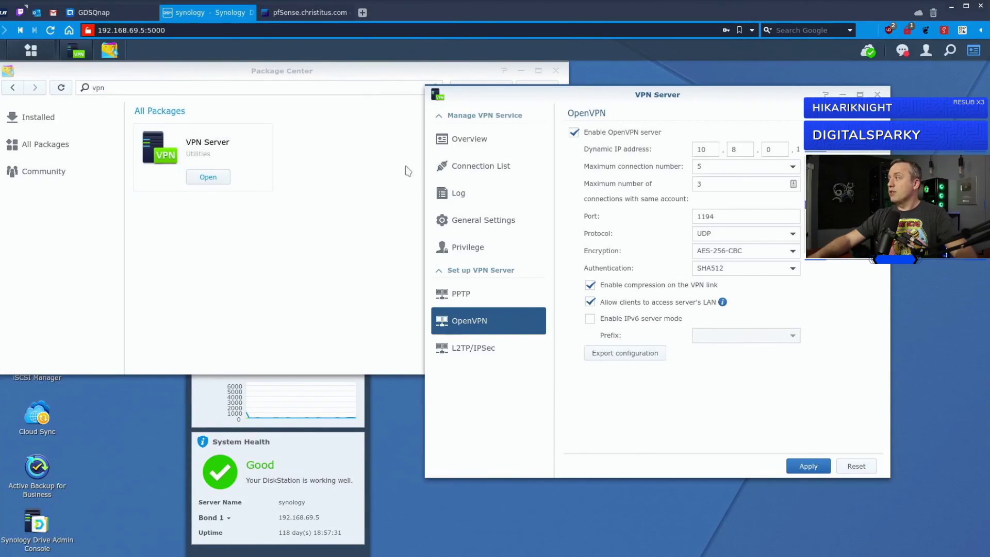
{"action": "left_click", "coordinate": [556, 76]}
{"action": "left_click", "coordinate": [556, 72]}
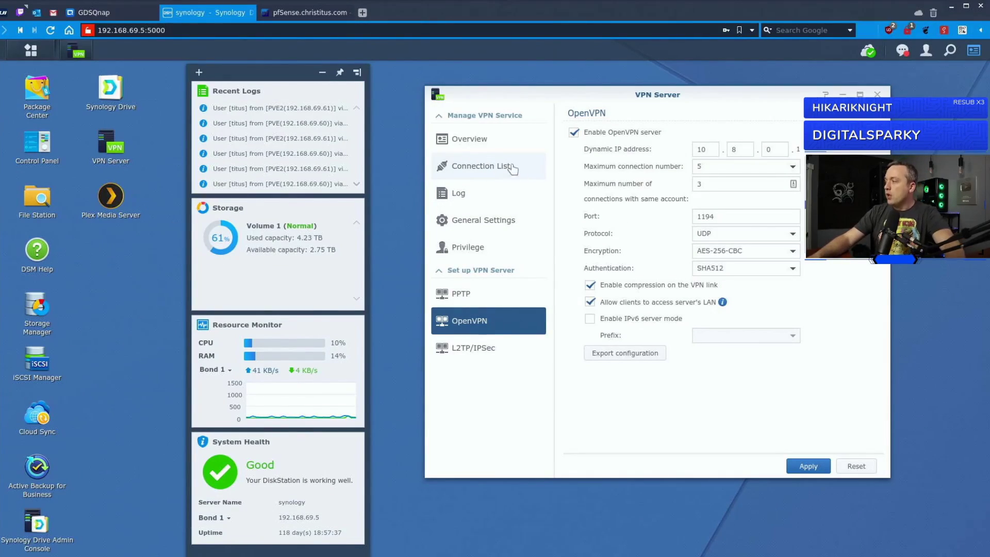
- Discard the unsaved OpenVPN edits, then browse the Connection List, Log and General Settings pages
{"action": "left_click", "coordinate": [483, 141]}
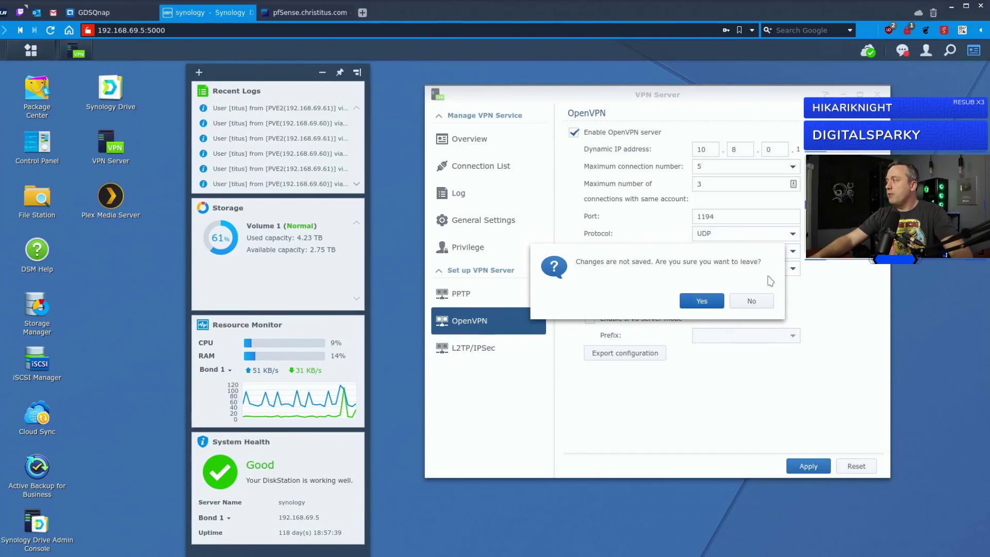
{"action": "left_click", "coordinate": [703, 301]}
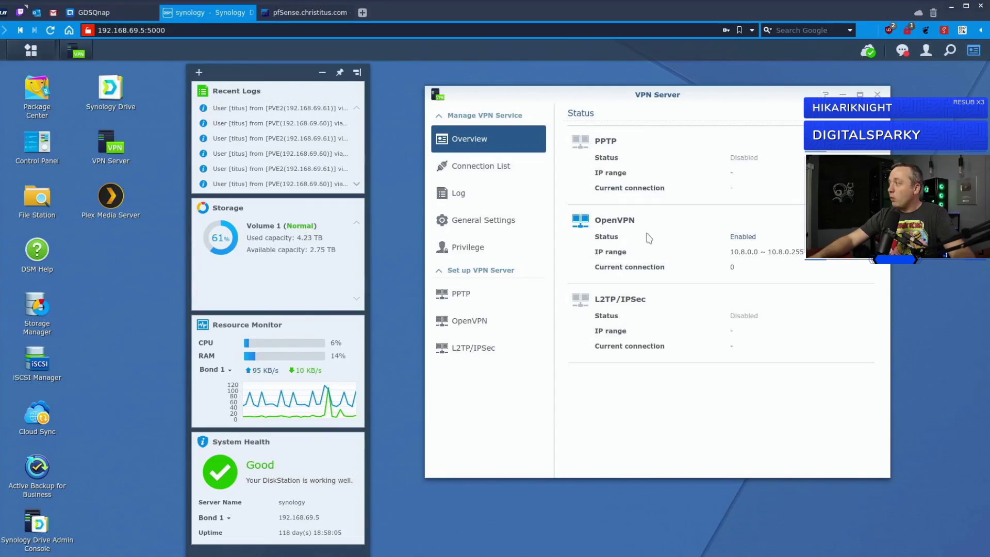
{"action": "left_click", "coordinate": [474, 167]}
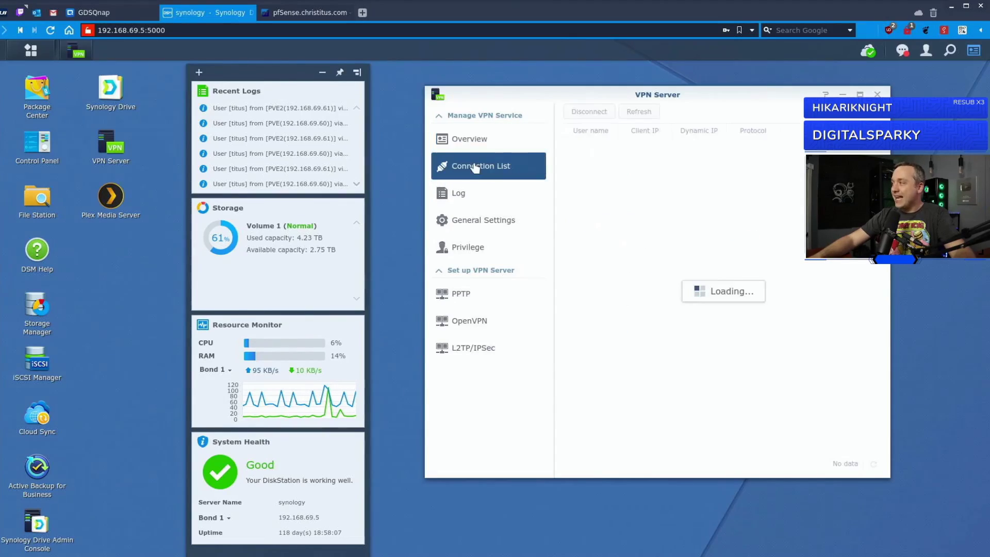
{"action": "left_click", "coordinate": [479, 195]}
{"action": "left_click", "coordinate": [479, 222]}
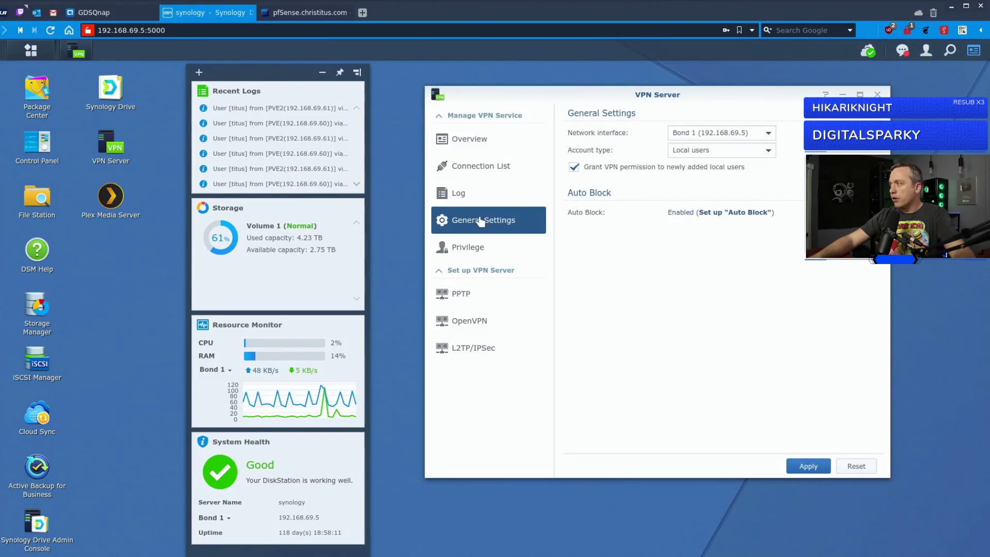
{"action": "left_click", "coordinate": [498, 166]}
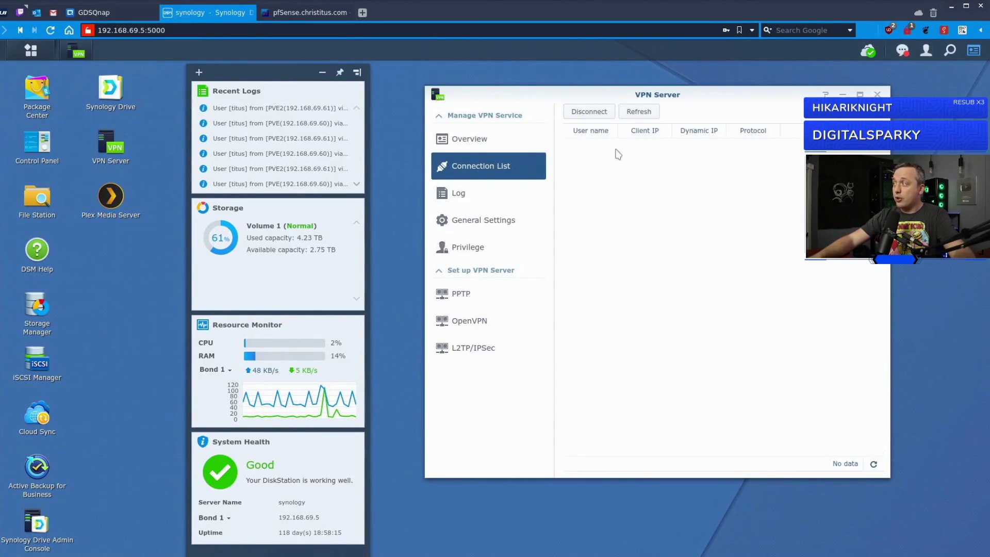
{"action": "left_click", "coordinate": [476, 225]}
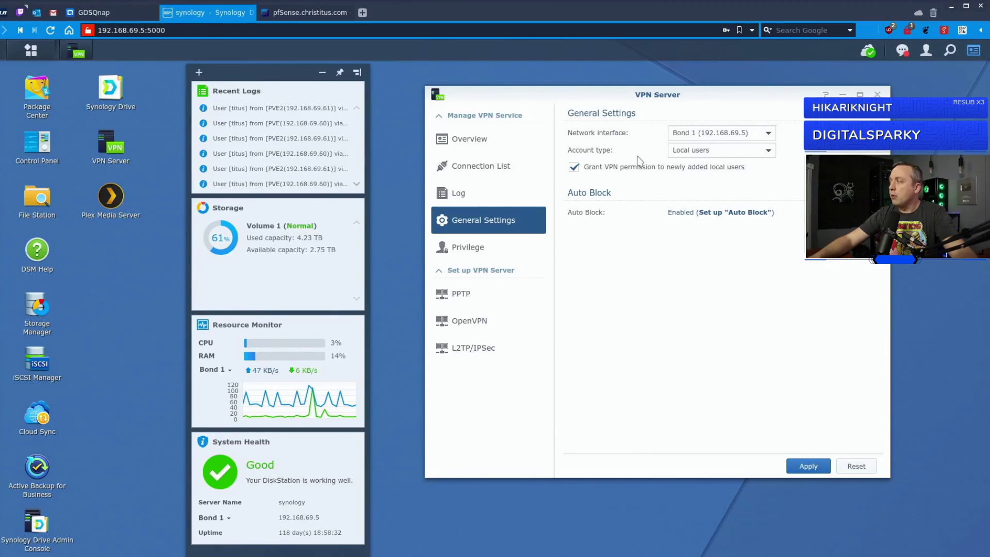
- Review which users hold VPN privileges, then return to the OpenVPN server settings
{"action": "left_click", "coordinate": [479, 244]}
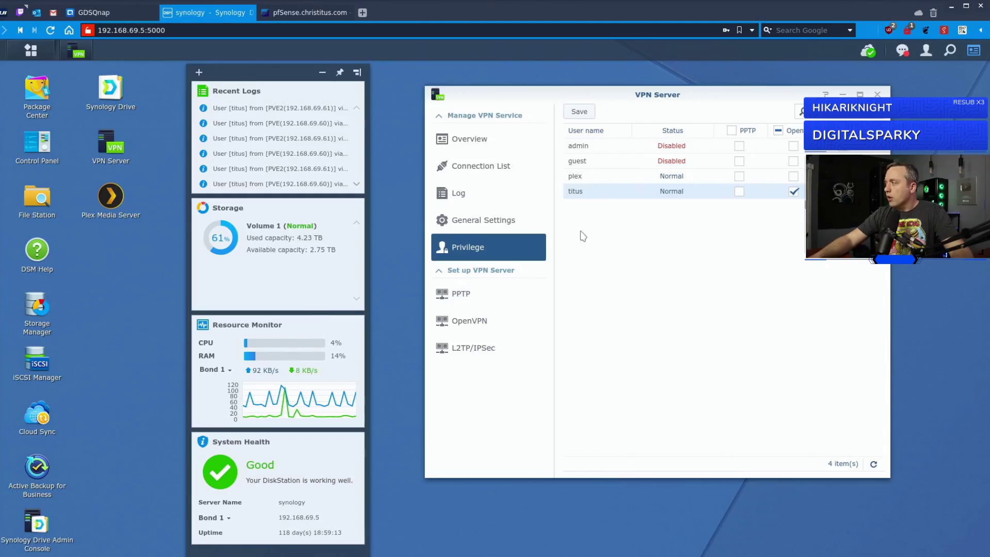
{"action": "left_click", "coordinate": [470, 322]}
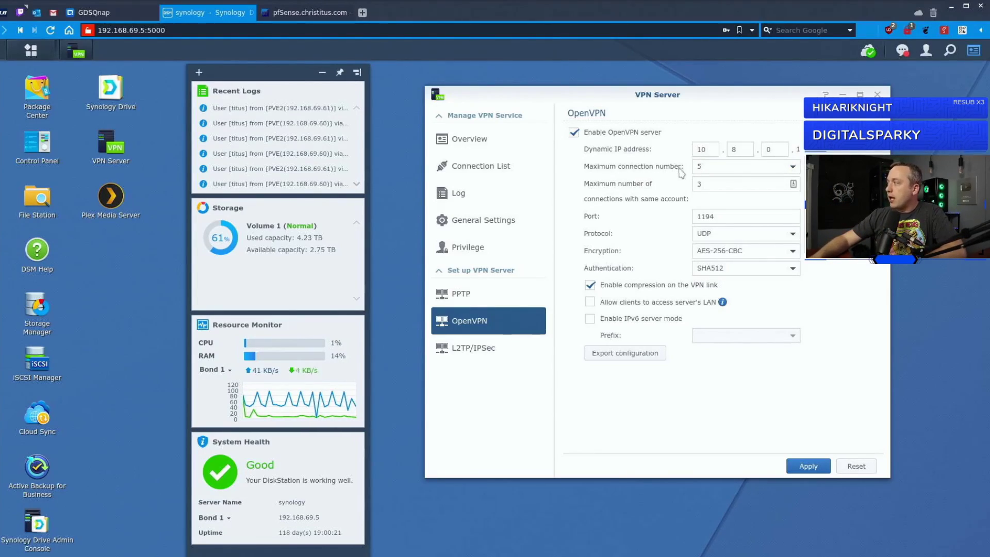
{"action": "left_click", "coordinate": [713, 172]}
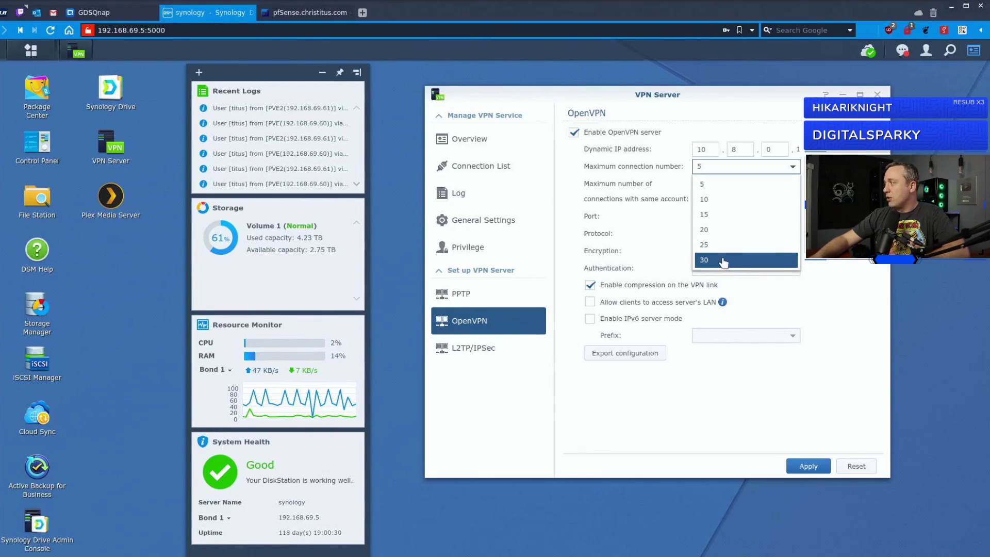
{"action": "left_click", "coordinate": [802, 191]}
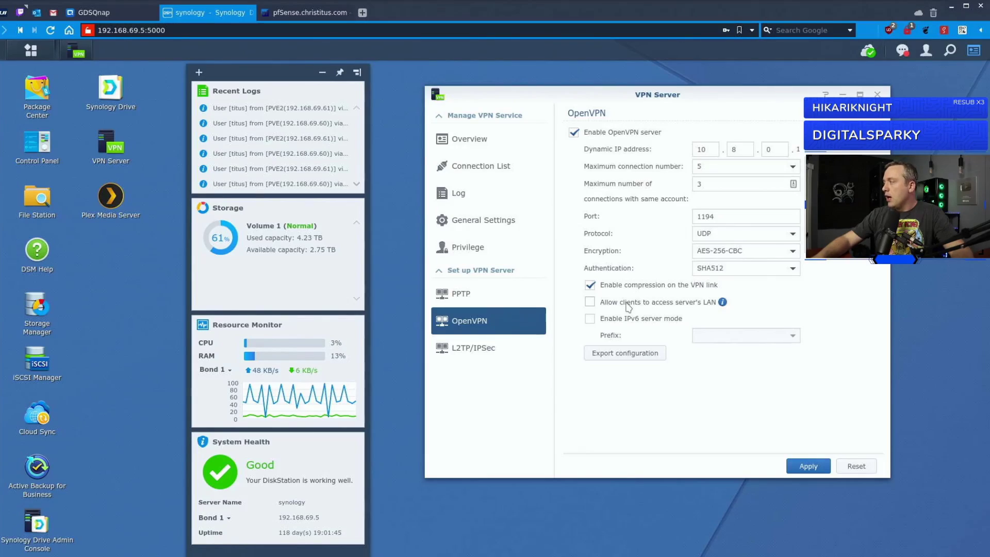
- Allow clients to access the server's LAN, apply, and export the configuration as openvpn (1).zip
{"action": "left_click", "coordinate": [590, 302]}
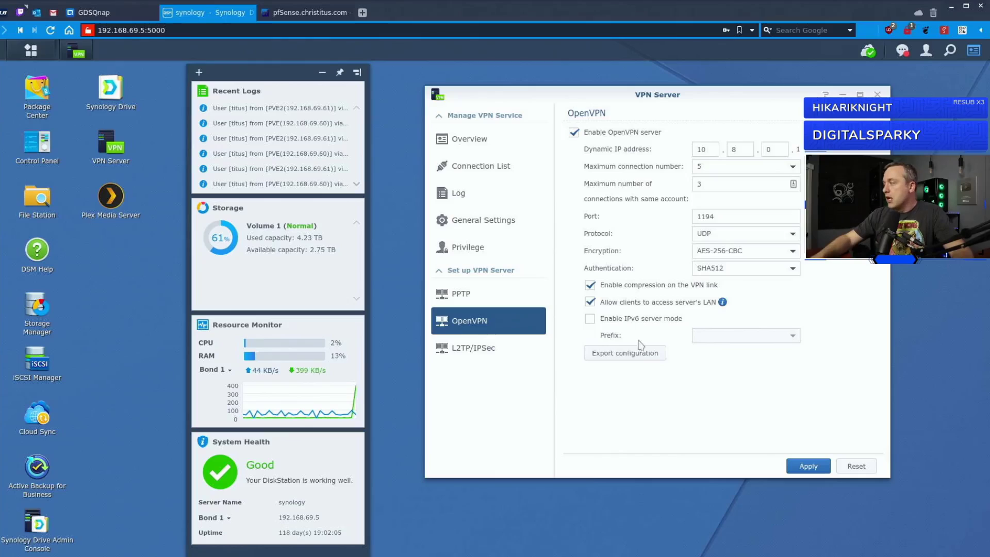
{"action": "left_click", "coordinate": [800, 467]}
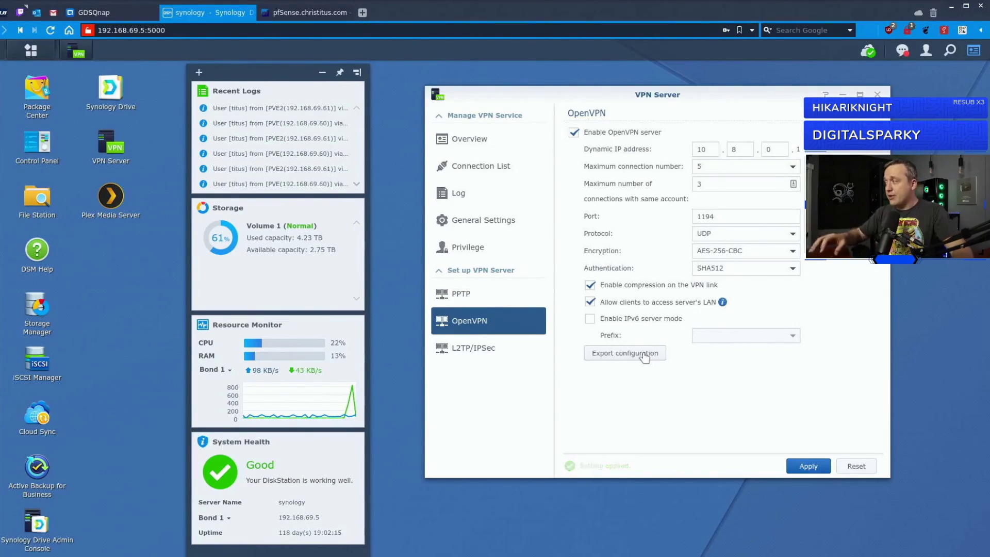
{"action": "left_click", "coordinate": [621, 361]}
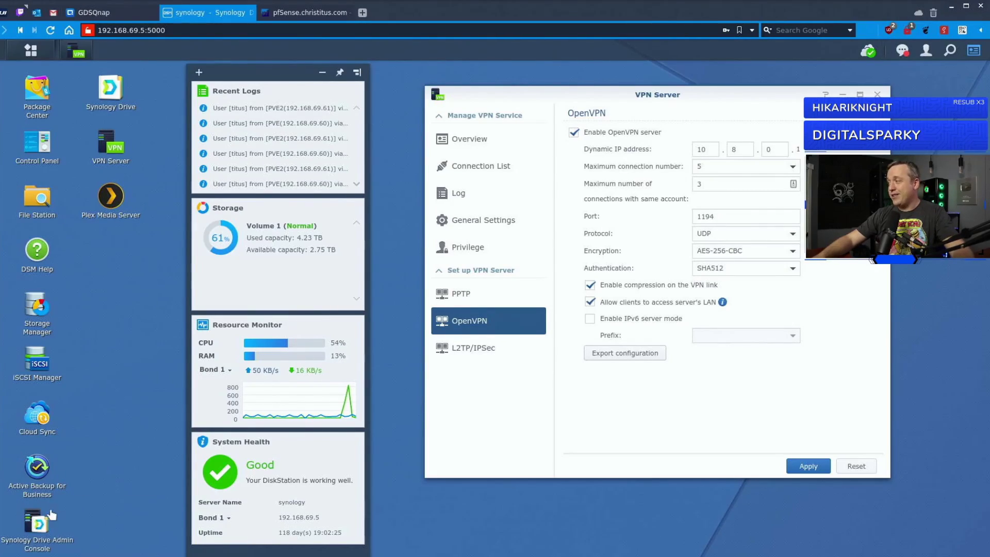
{"action": "mouse_move", "coordinate": [118, 12]}
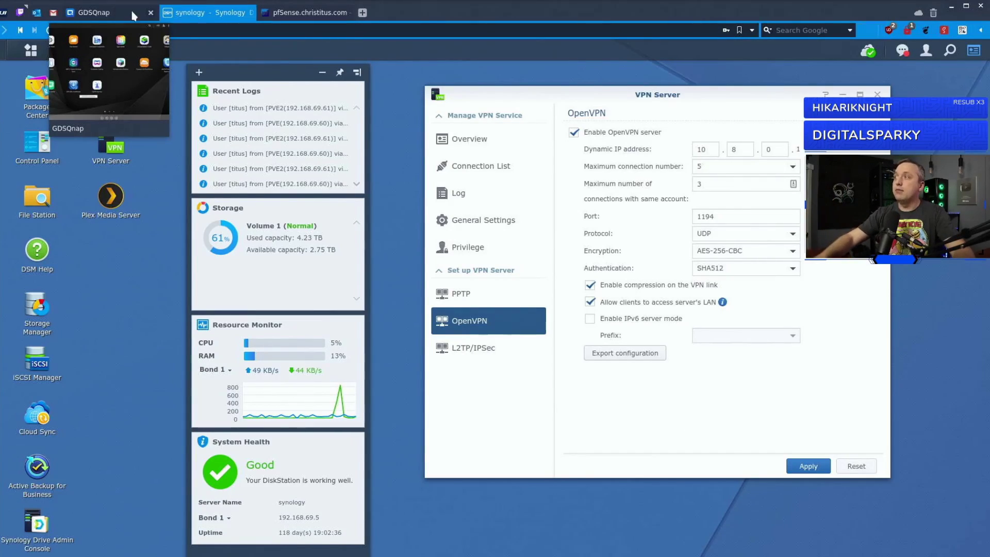
- On the QNAP NAS, open QVPN Service at VPN Server Settings > Privilege Settings
{"action": "left_click", "coordinate": [130, 14]}
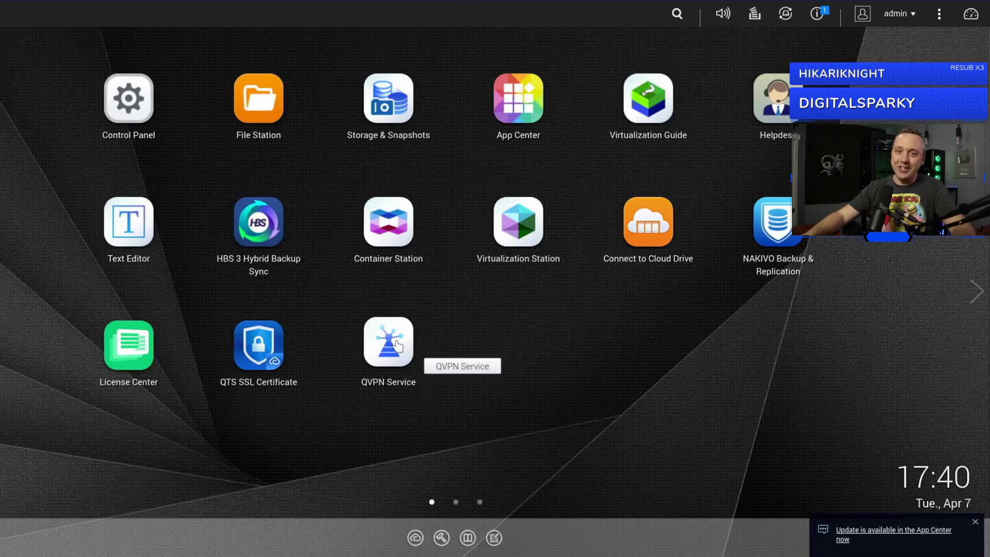
{"action": "left_click", "coordinate": [398, 347]}
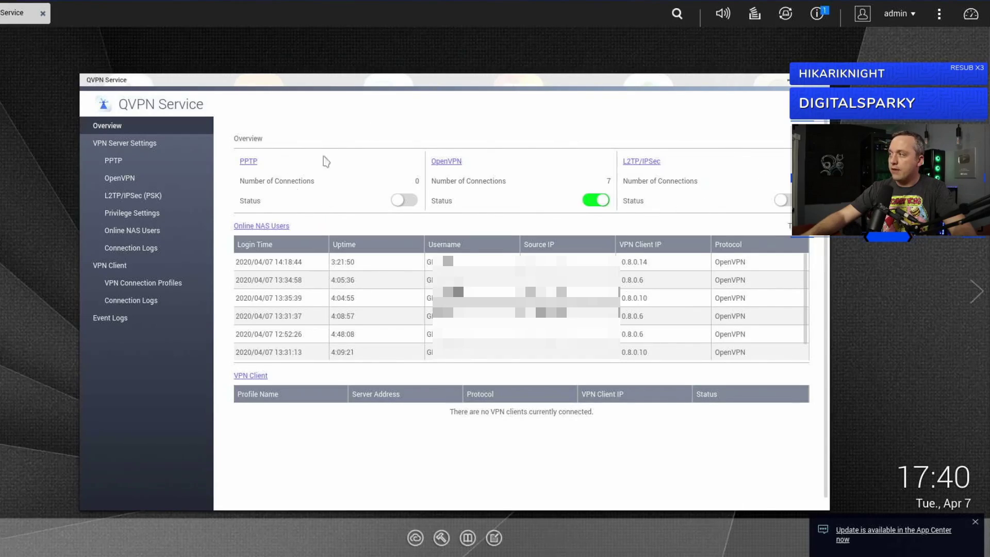
{"action": "left_click", "coordinate": [133, 212]}
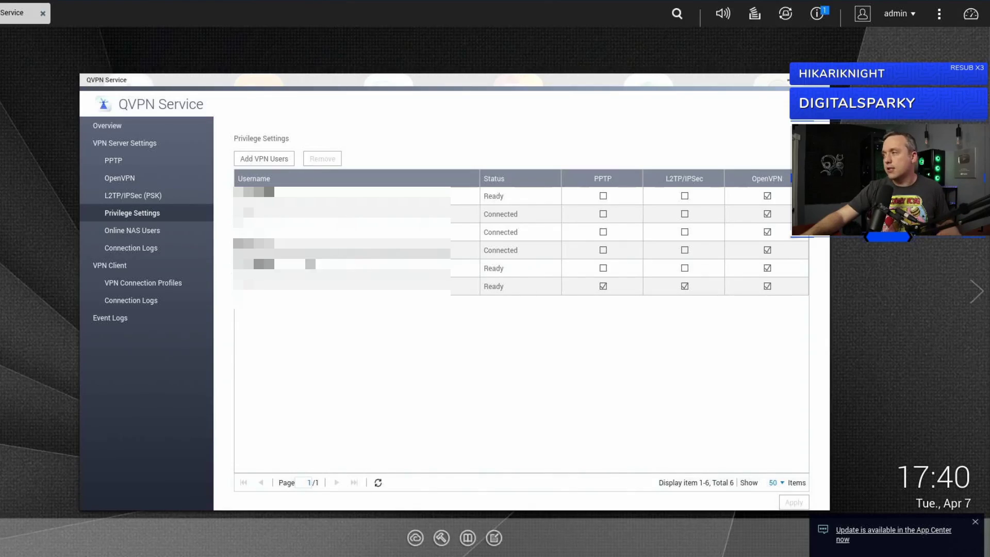
- Show QVPN's OpenVPN server settings and download the GDSQnap (1).ovpn configuration file
{"action": "left_click", "coordinate": [123, 179]}
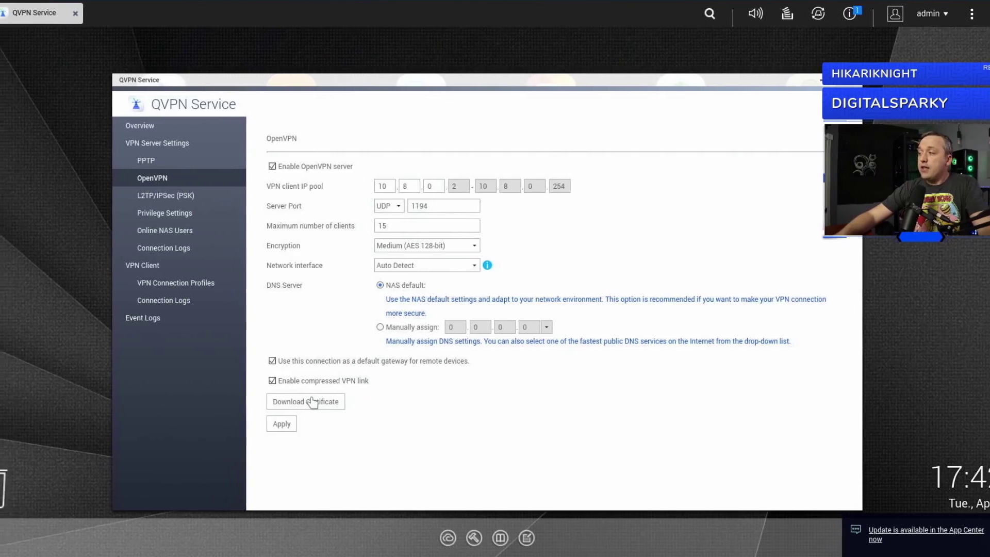
{"action": "left_click", "coordinate": [382, 402]}
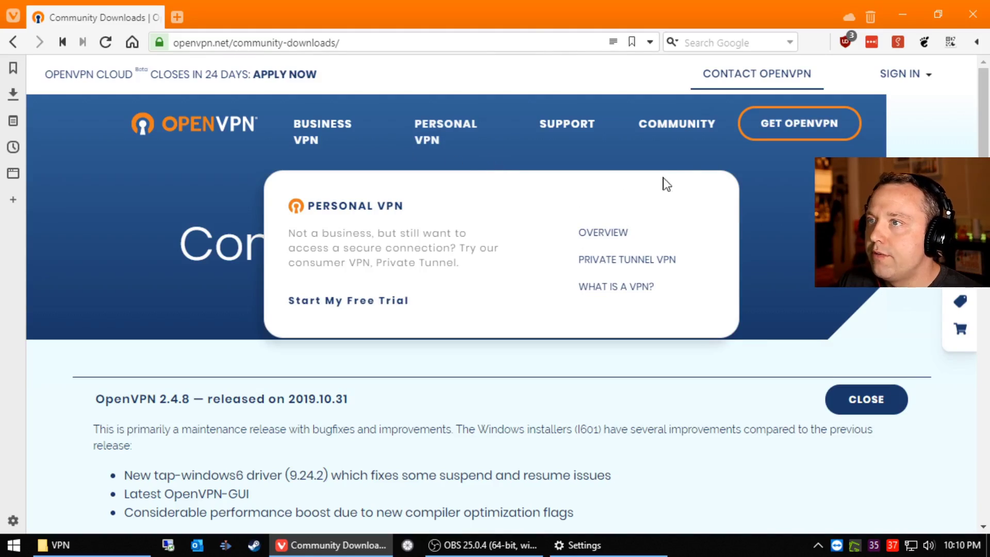
- Download the Windows 10 installer openvpn-install-2.4.8-I602-win10.exe
{"action": "mouse_move", "coordinate": [673, 129]}
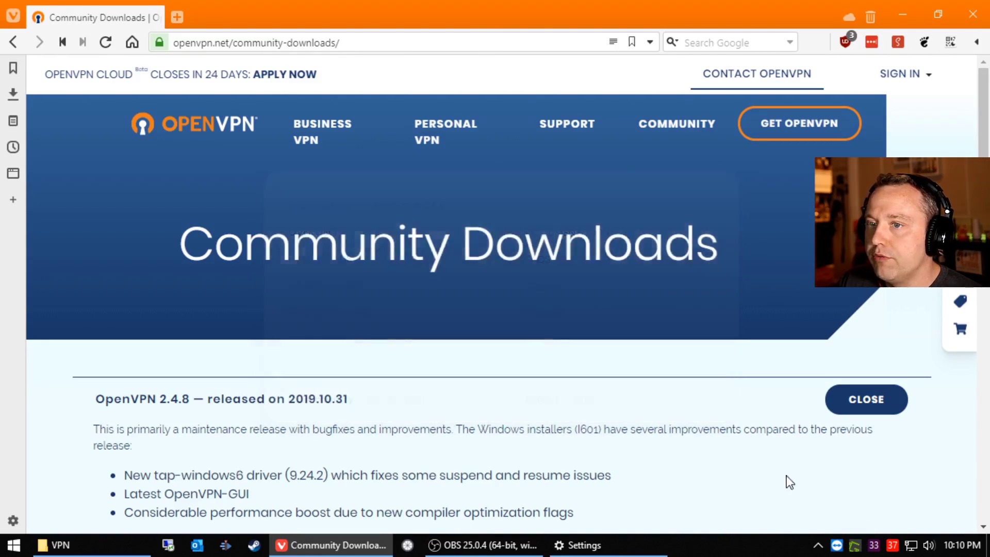
{"action": "scroll", "coordinate": [597, 466], "scroll_direction": "down", "scroll_amount": 3}
{"action": "scroll", "coordinate": [597, 467], "scroll_direction": "down", "scroll_amount": 3}
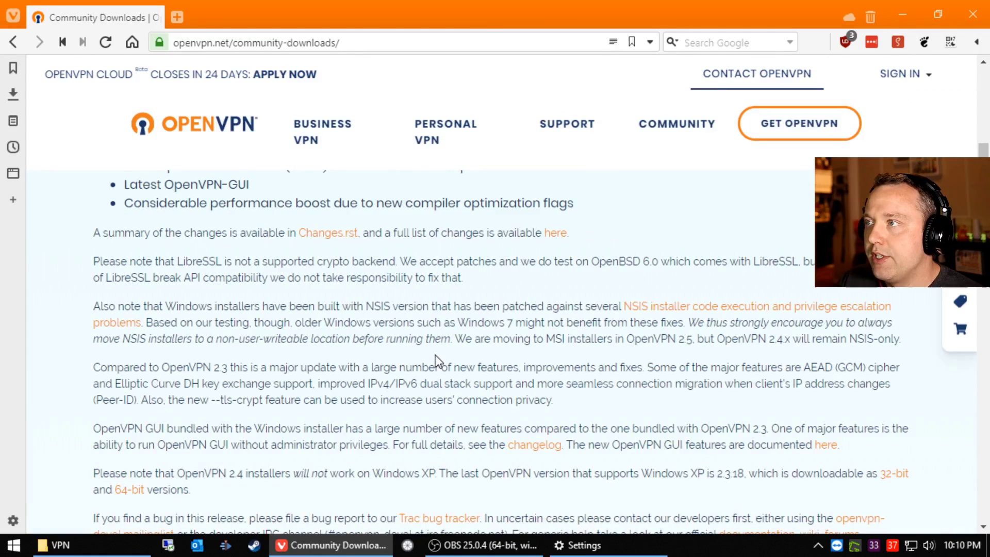
{"action": "scroll", "coordinate": [438, 361], "scroll_direction": "down", "scroll_amount": 3}
{"action": "scroll", "coordinate": [437, 361], "scroll_direction": "down", "scroll_amount": 4}
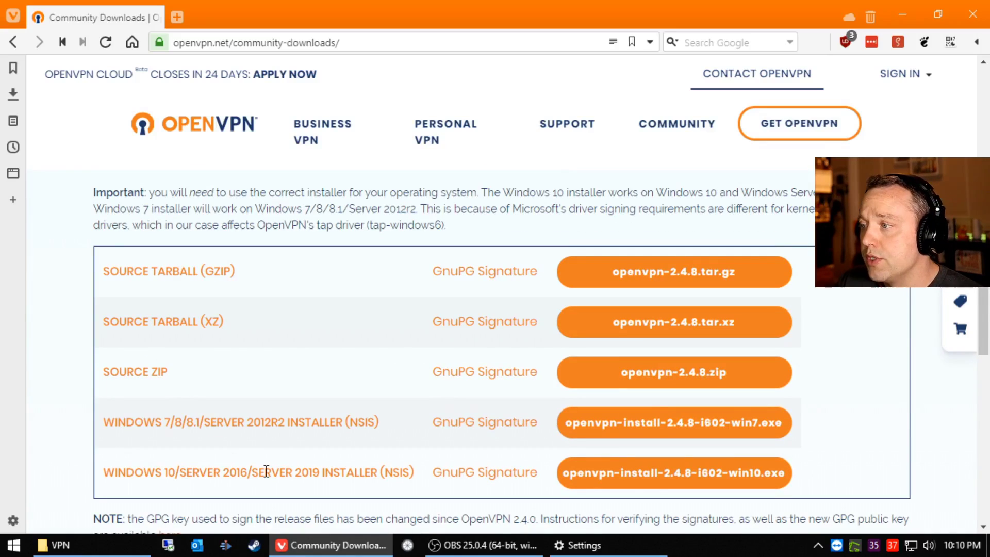
{"action": "left_click", "coordinate": [630, 472]}
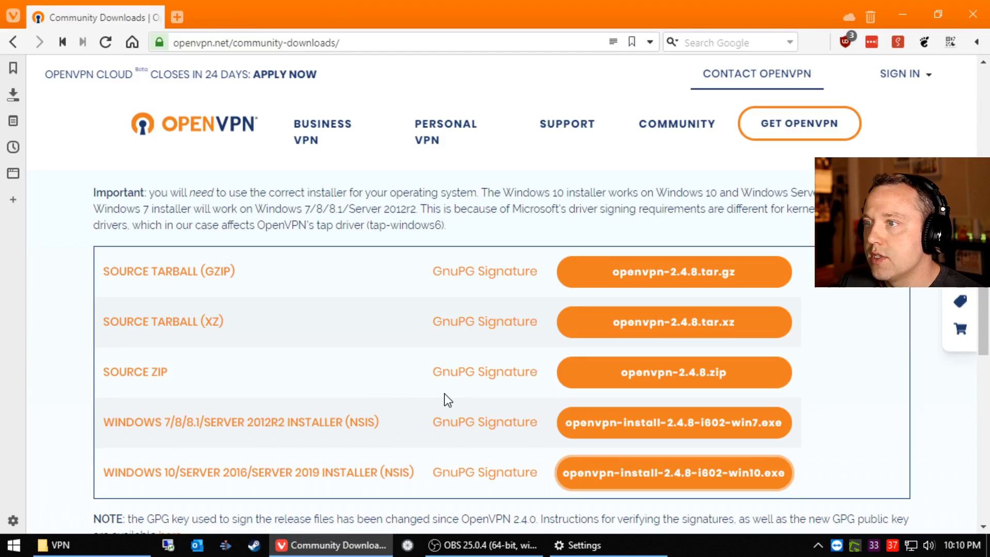
- Locate the downloaded installer in its Downloads folder and launch it
{"action": "left_click", "coordinate": [9, 98]}
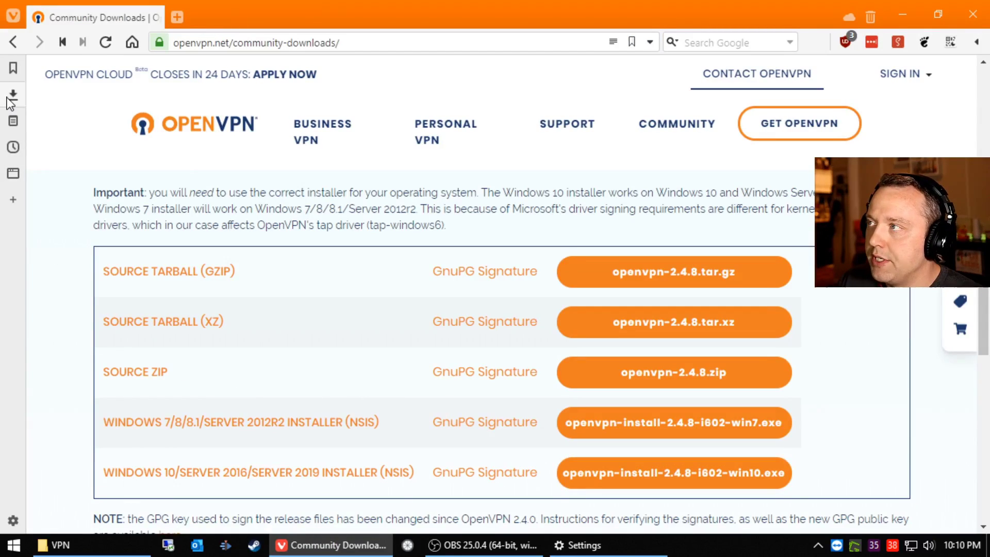
{"action": "scroll", "coordinate": [132, 343], "scroll_direction": "down", "scroll_amount": 5}
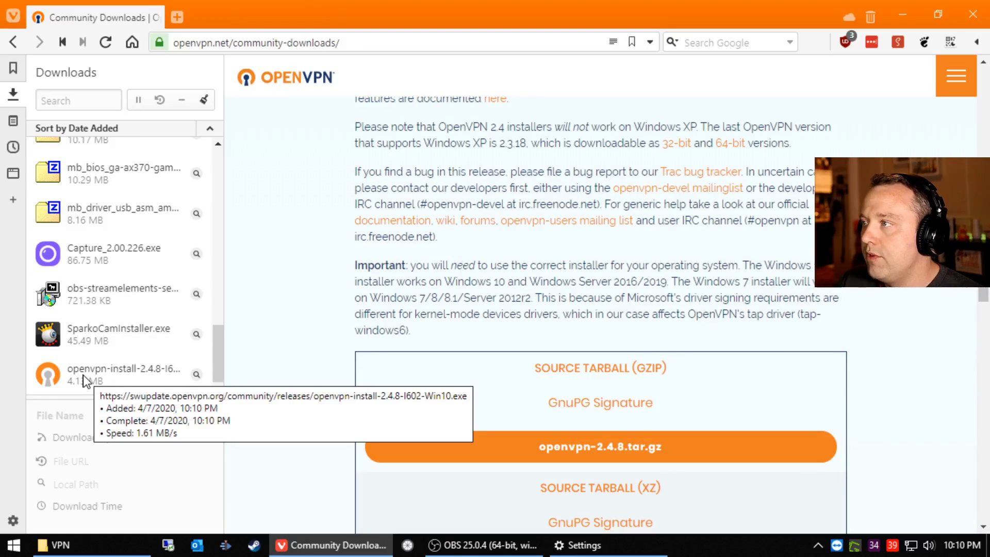
{"action": "left_click", "coordinate": [197, 374]}
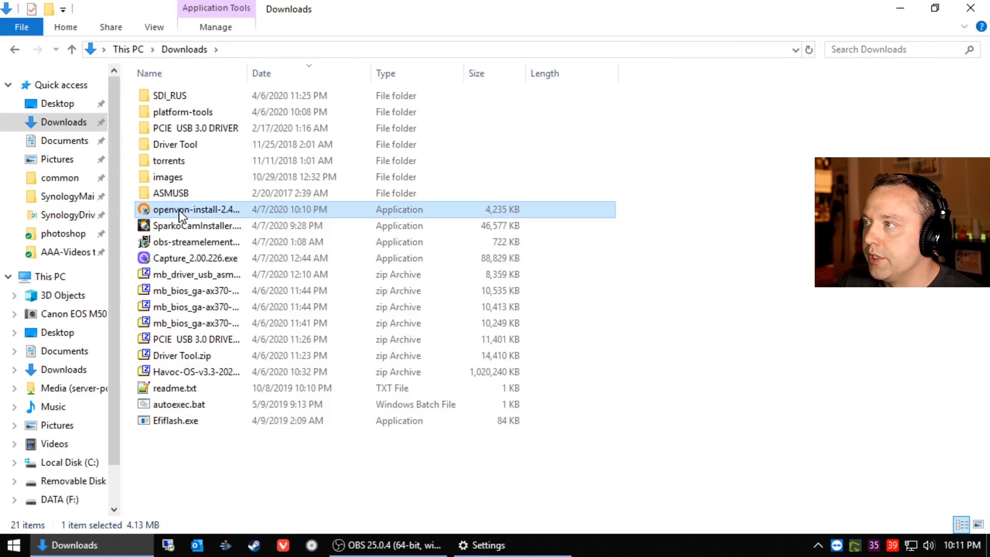
{"action": "double_click", "coordinate": [178, 209]}
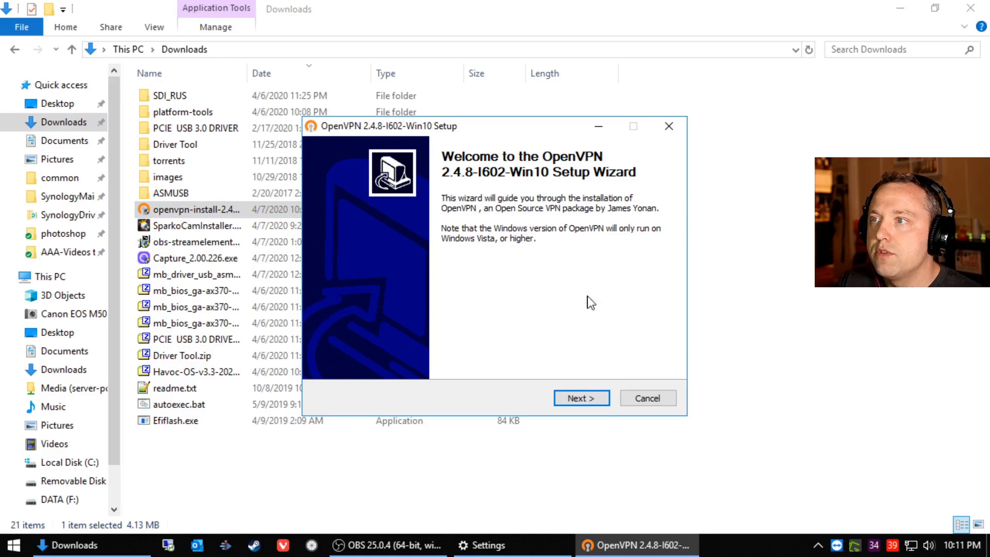
- Install OpenVPN 2.4.8 with the license accepted and default components
{"action": "left_click", "coordinate": [596, 401]}
{"action": "left_click", "coordinate": [595, 401]}
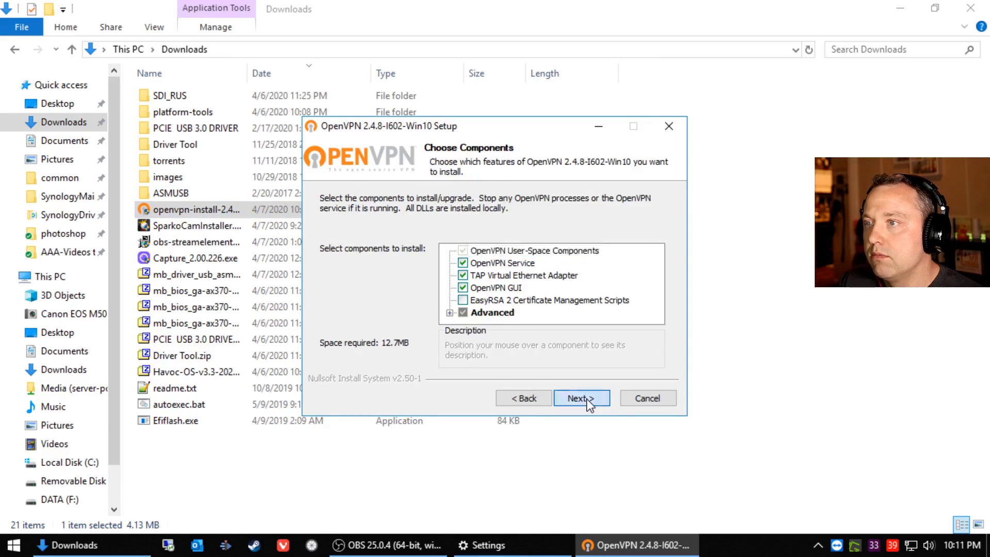
{"action": "left_click", "coordinate": [580, 398]}
{"action": "left_click", "coordinate": [581, 398]}
{"action": "left_click", "coordinate": [970, 8]}
{"action": "left_click", "coordinate": [580, 398]}
{"action": "left_click", "coordinate": [580, 398]}
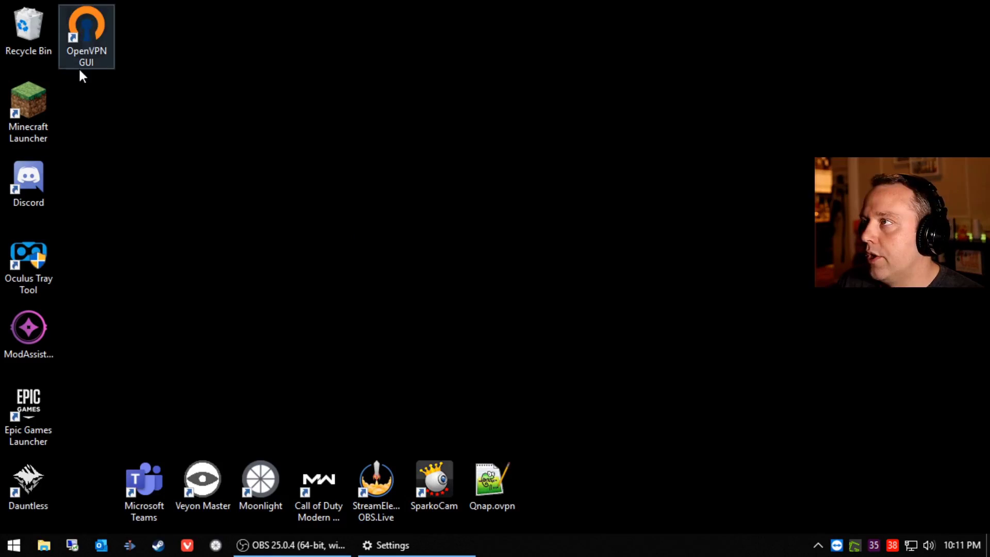
- Launch OpenVPN GUI from its desktop shortcut and bring up the taskbar options
{"action": "left_click", "coordinate": [106, 44]}
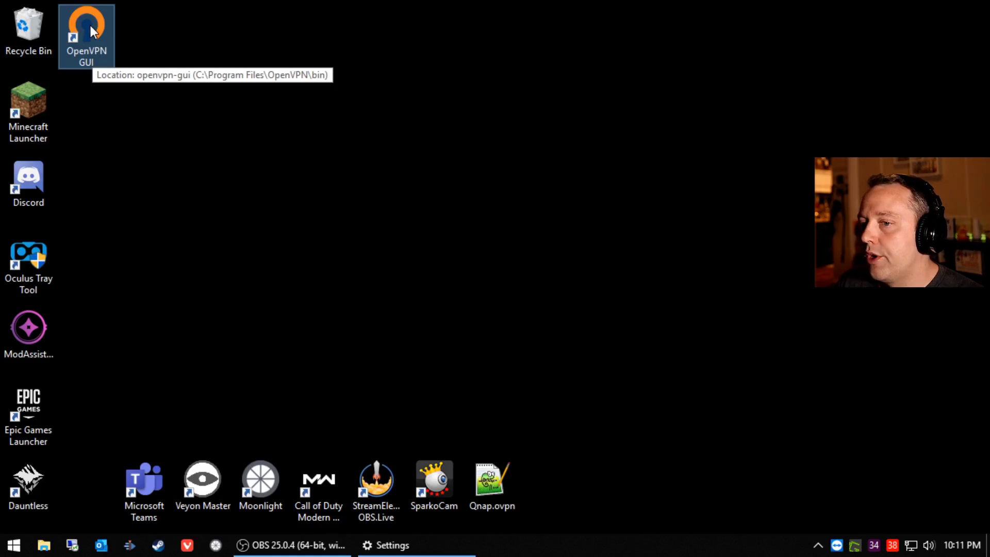
{"action": "double_click", "coordinate": [91, 28]}
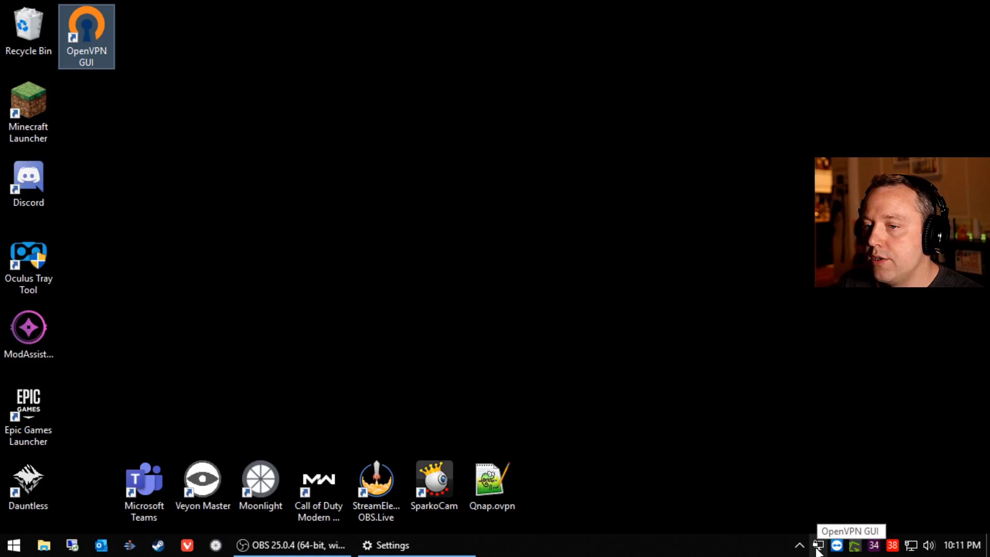
{"action": "left_click_drag", "start_coordinate": [818, 550], "coordinate": [803, 549]}
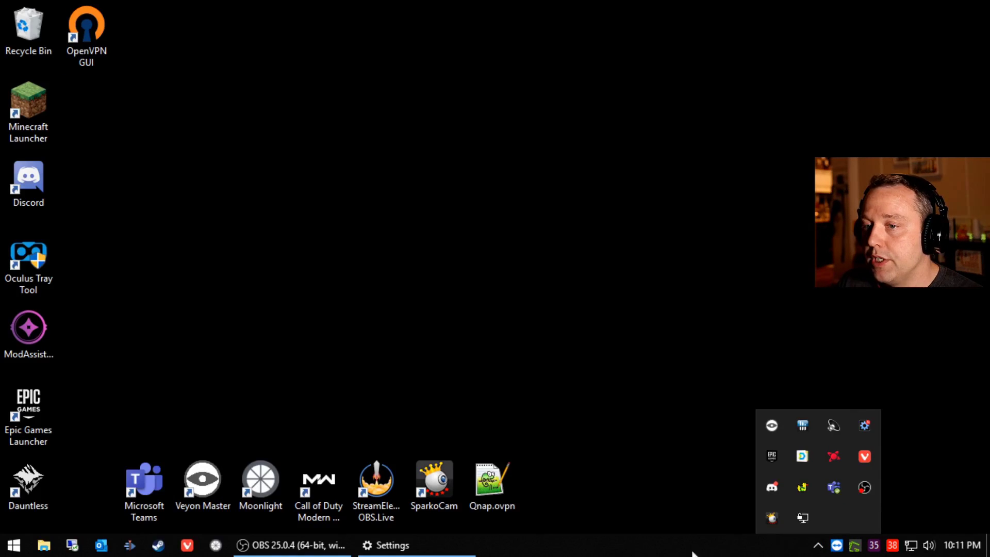
{"action": "right_click", "coordinate": [651, 542]}
{"action": "right_click", "coordinate": [591, 542]}
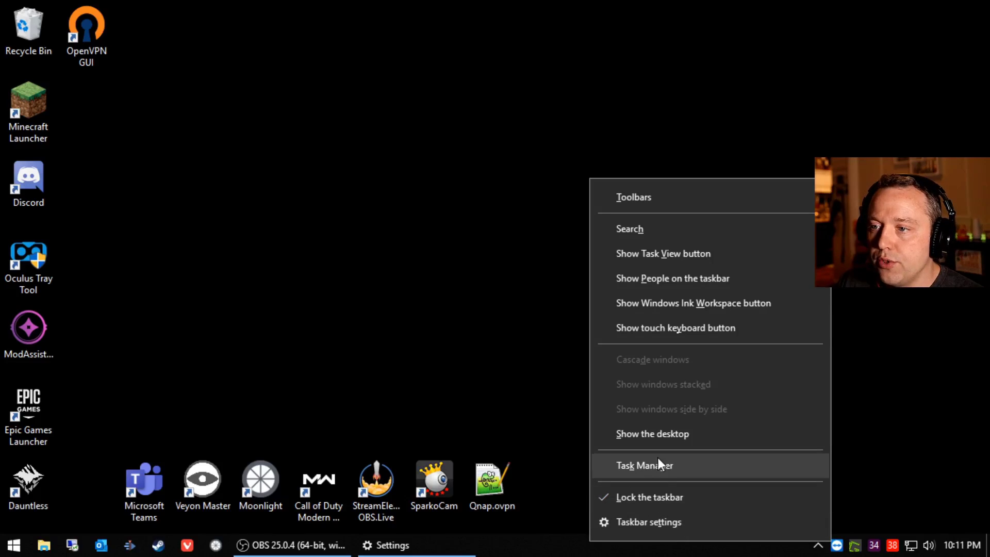
- Turn the OpenVPN GUI for Windows taskbar icon On, then close Settings
{"action": "left_click", "coordinate": [667, 520]}
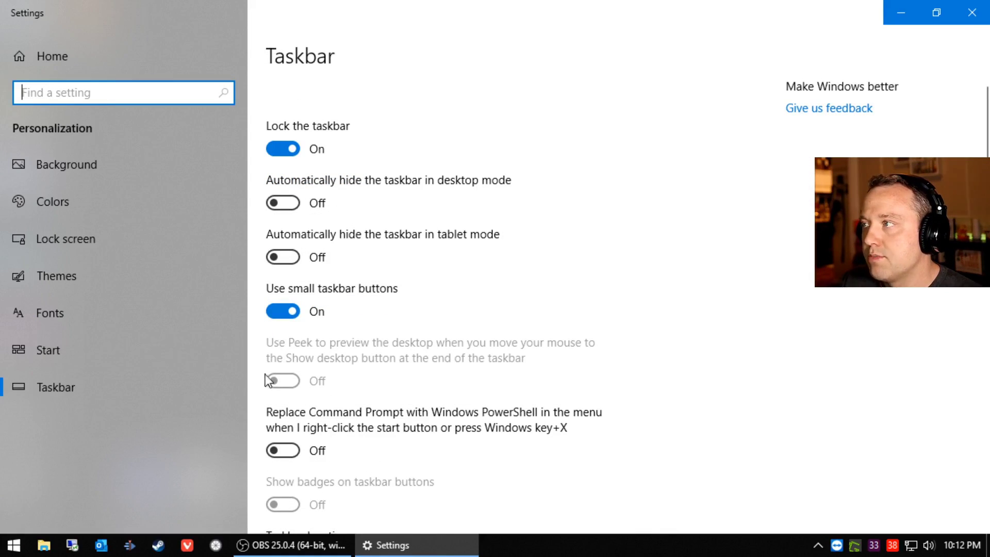
{"action": "scroll", "coordinate": [552, 396], "scroll_direction": "down", "scroll_amount": 10}
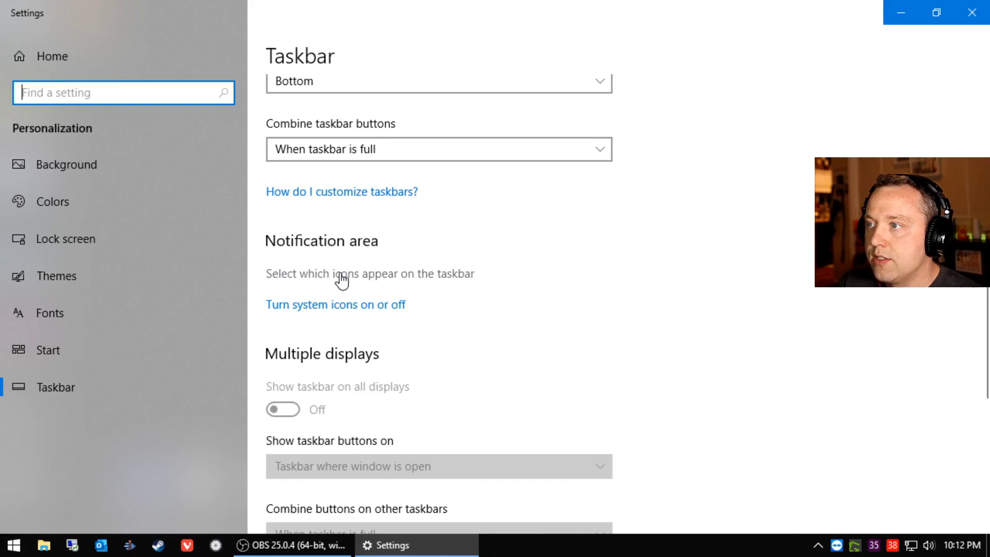
{"action": "left_click", "coordinate": [401, 278]}
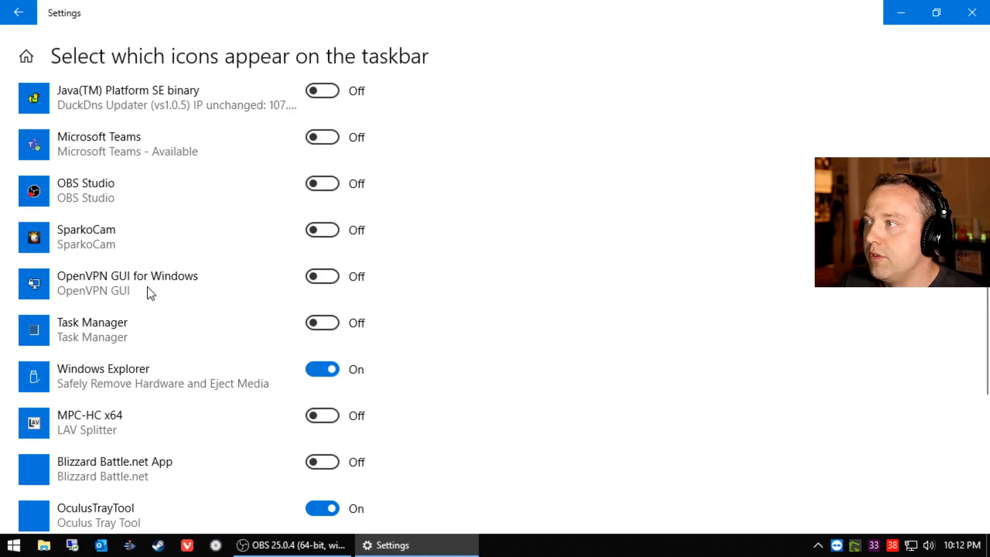
{"action": "left_click", "coordinate": [321, 277]}
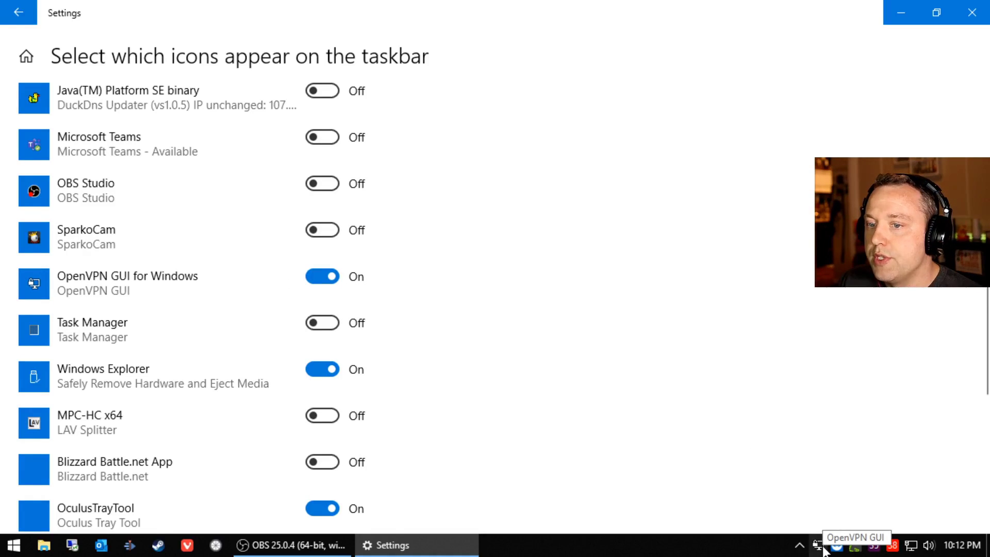
{"action": "left_click", "coordinate": [972, 12]}
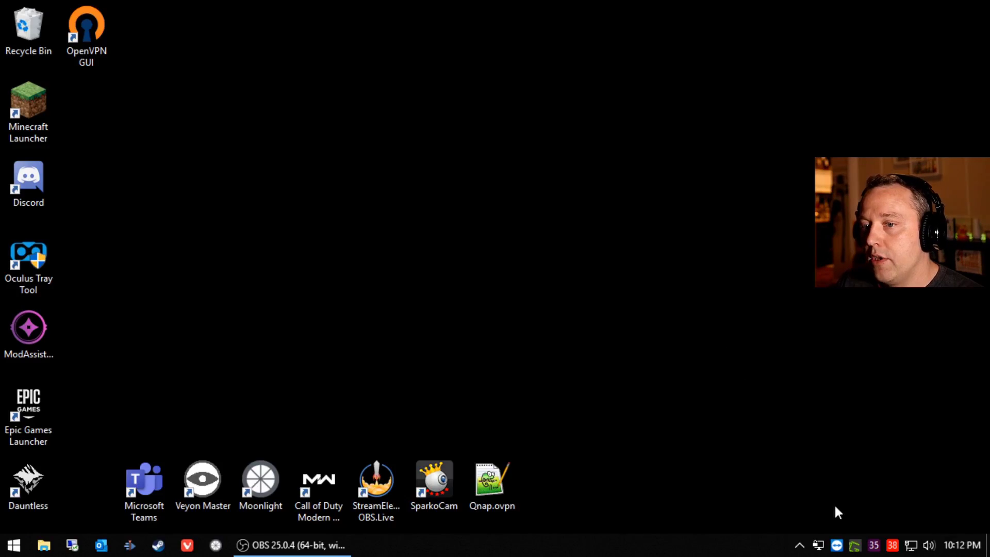
- Open client.ovpn via the tray icon's Edit Config, review it in Notepad++, then close it
{"action": "right_click", "coordinate": [818, 545]}
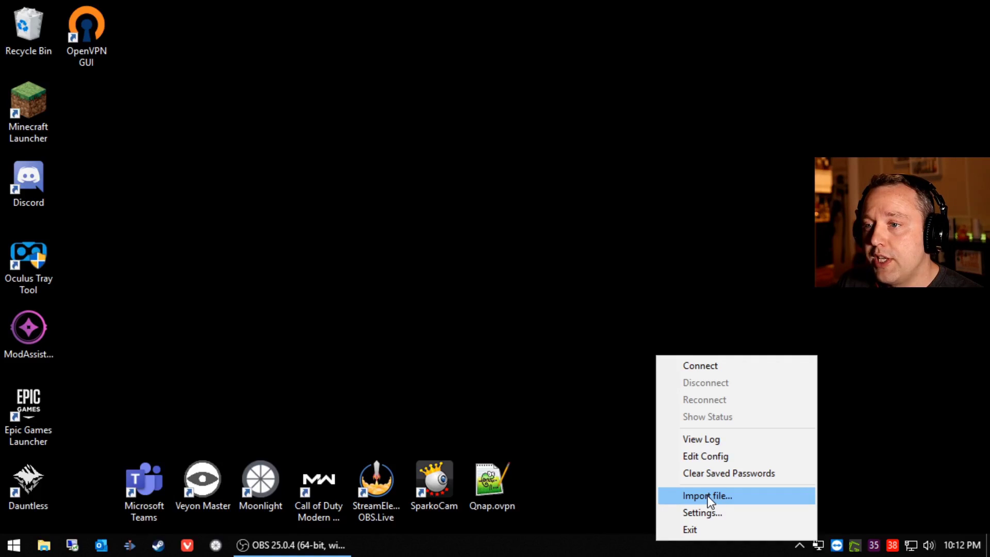
{"action": "left_click", "coordinate": [711, 456]}
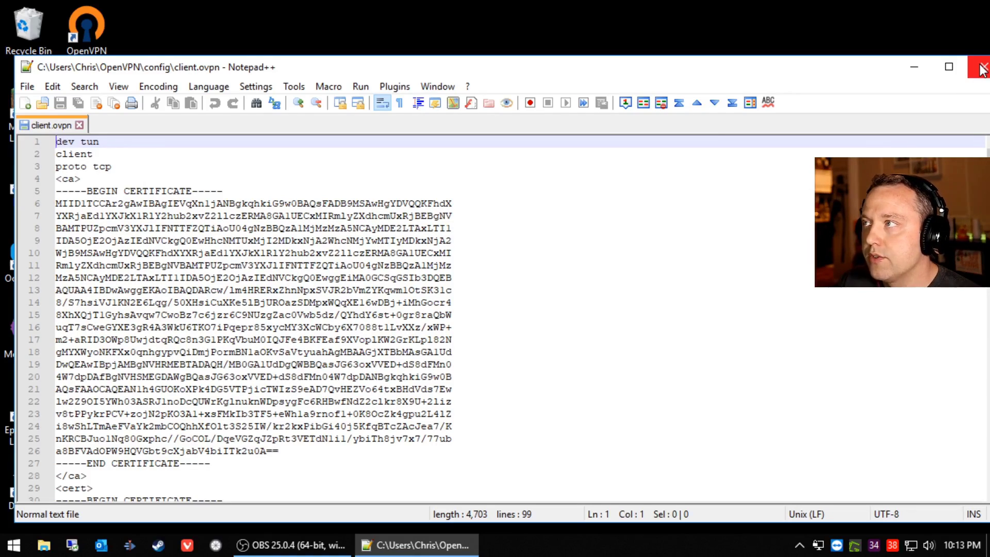
{"action": "left_click", "coordinate": [982, 69]}
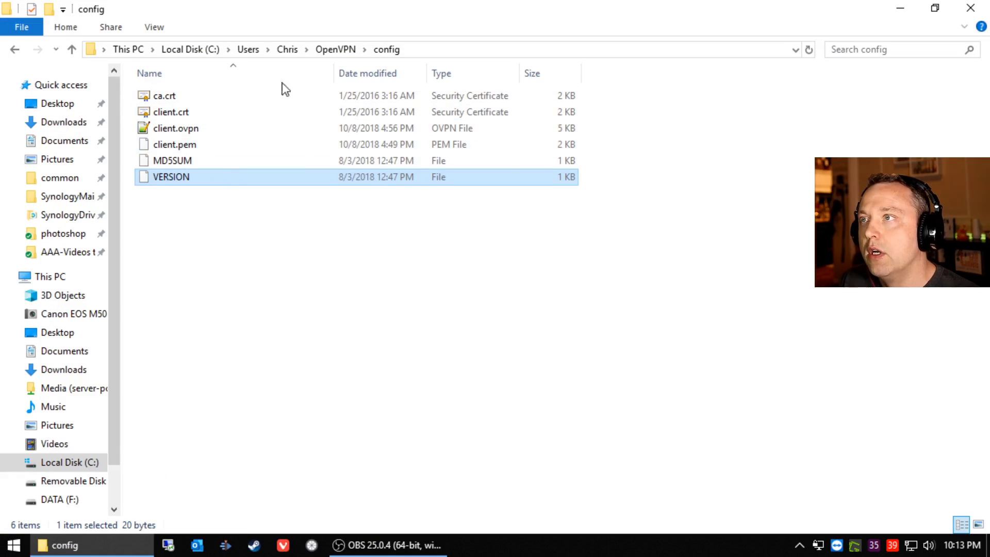
- Delete all six old files from the OpenVPN config folder
{"action": "left_click", "coordinate": [166, 98], "text": "shift"}
{"action": "right_click", "coordinate": [166, 98]}
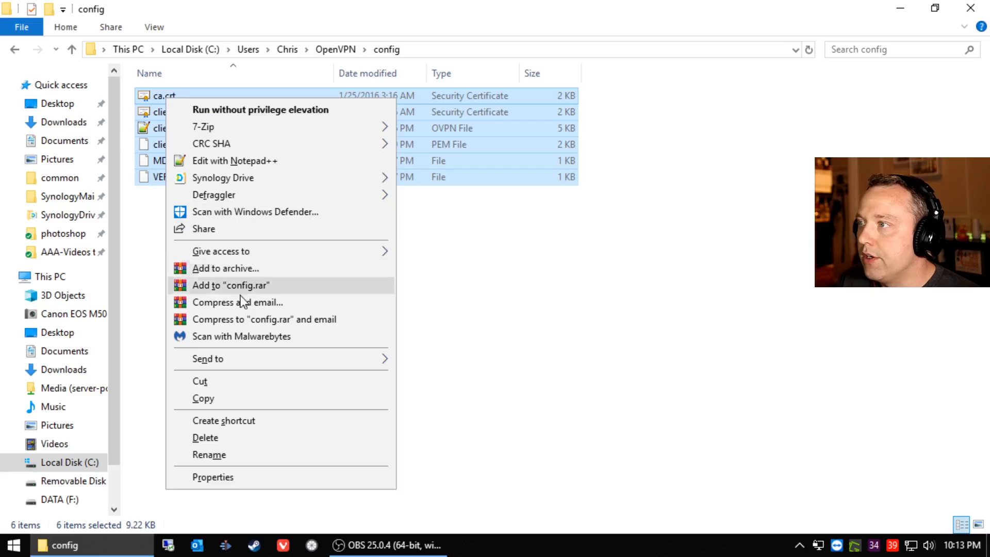
{"action": "left_click", "coordinate": [222, 437]}
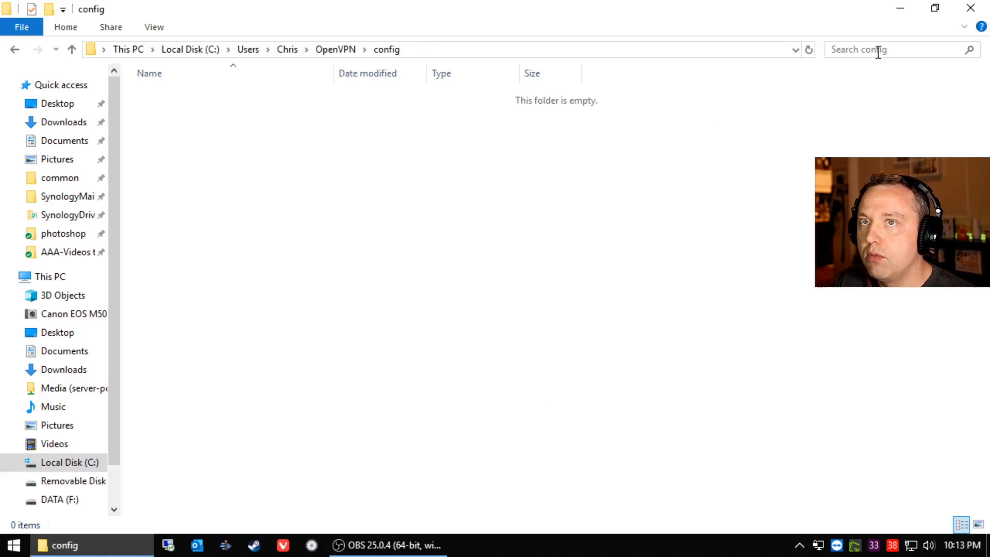
- Copy Qnap.ovpn from the desktop into the config folder and close Explorer
{"action": "left_click", "coordinate": [901, 12]}
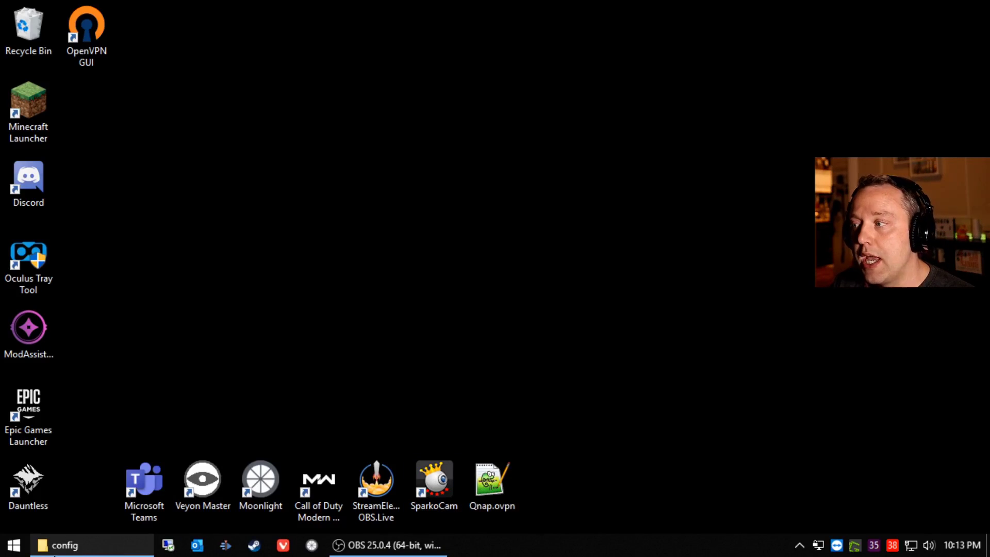
{"action": "left_click", "coordinate": [61, 549]}
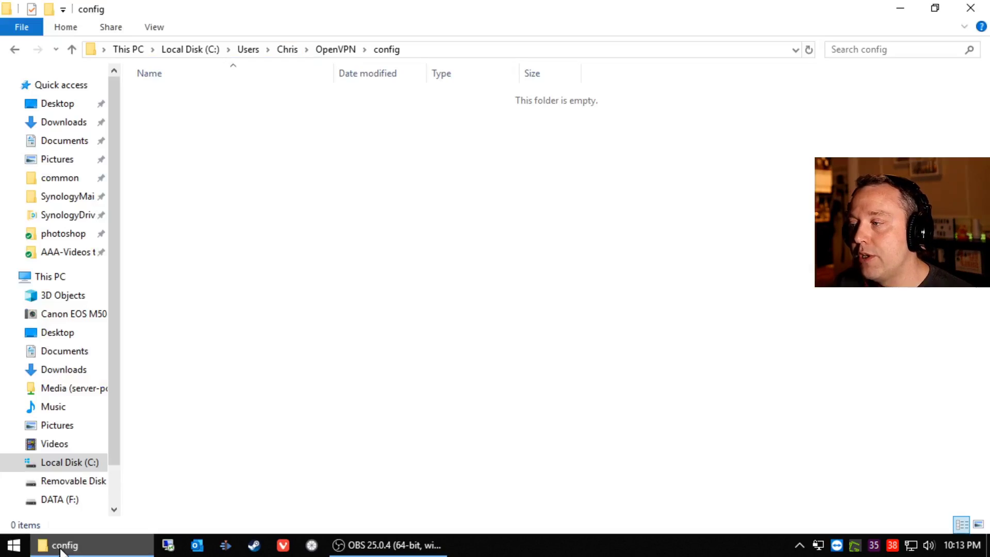
{"action": "left_click", "coordinate": [903, 7]}
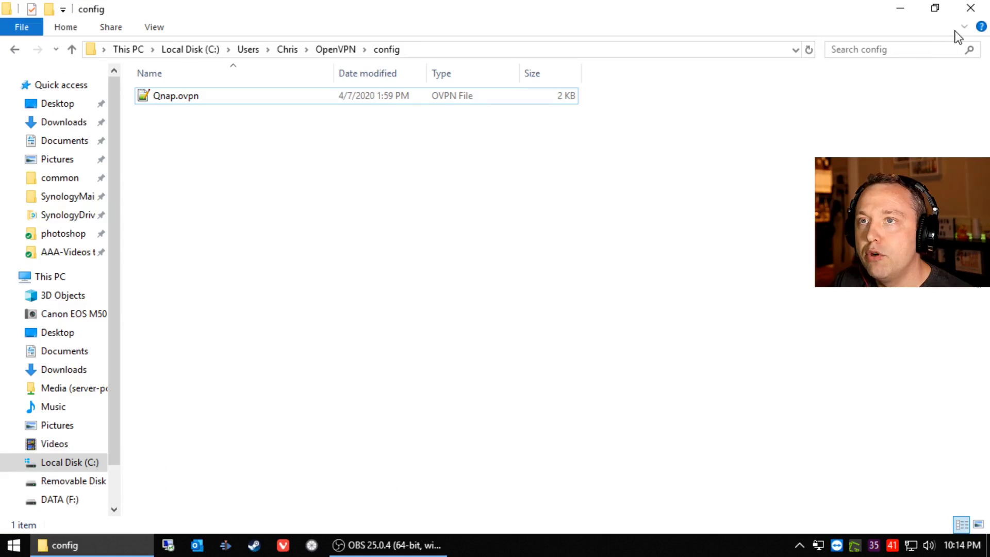
{"action": "left_click", "coordinate": [973, 9]}
- Connect the Qnap profile from the OpenVPN tray icon, logging in with the Qnap credentials
{"action": "right_click", "coordinate": [818, 545]}
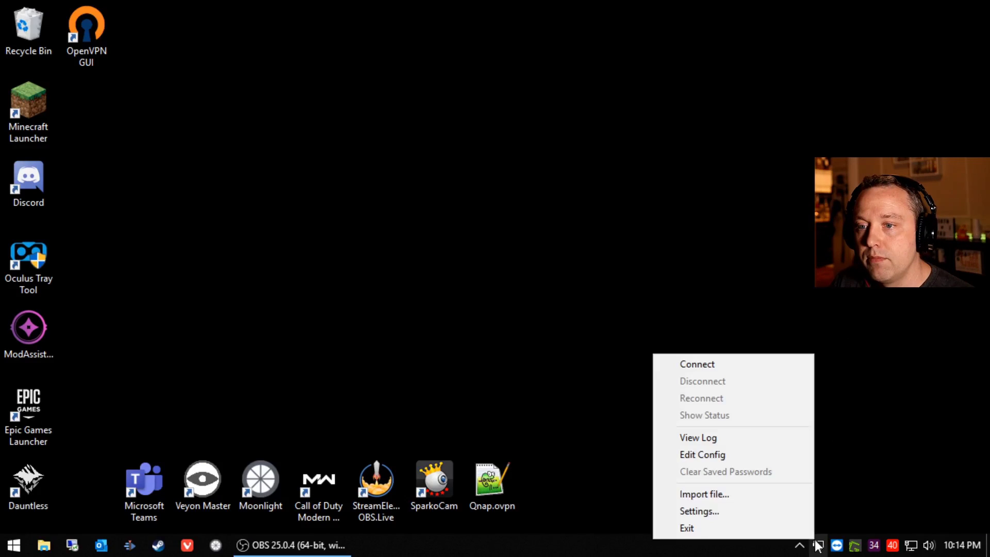
{"action": "left_click", "coordinate": [697, 364]}
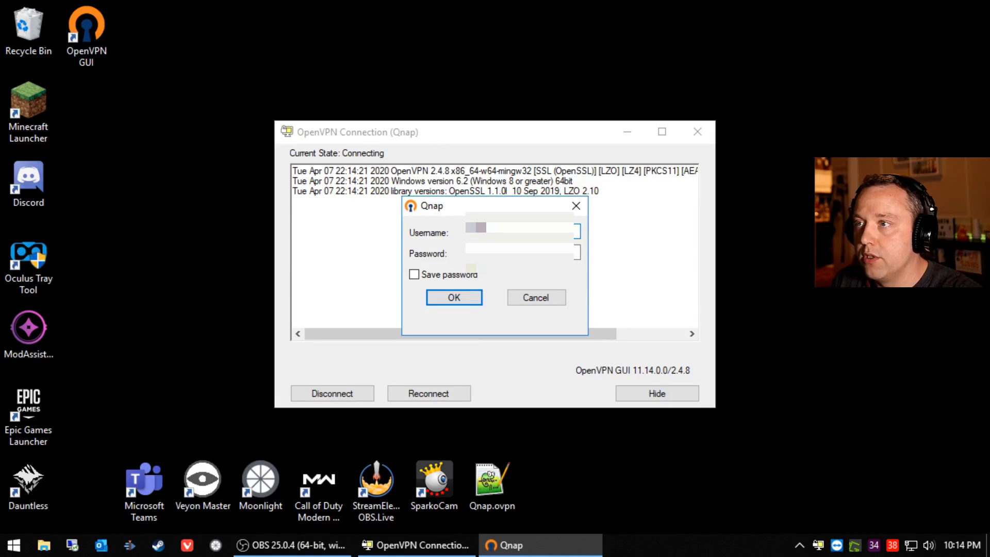
{"action": "key", "text": "Return"}
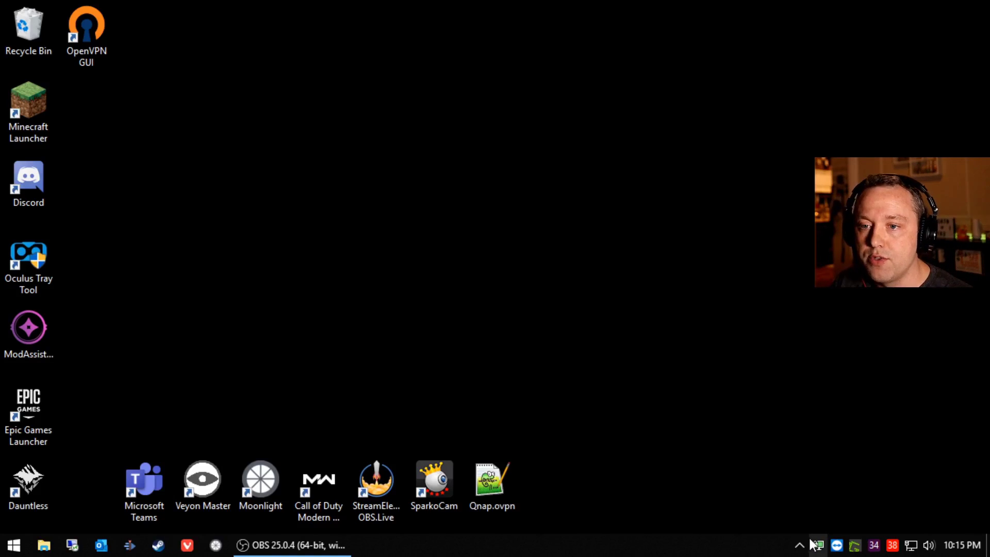
{"action": "mouse_move", "coordinate": [819, 548]}
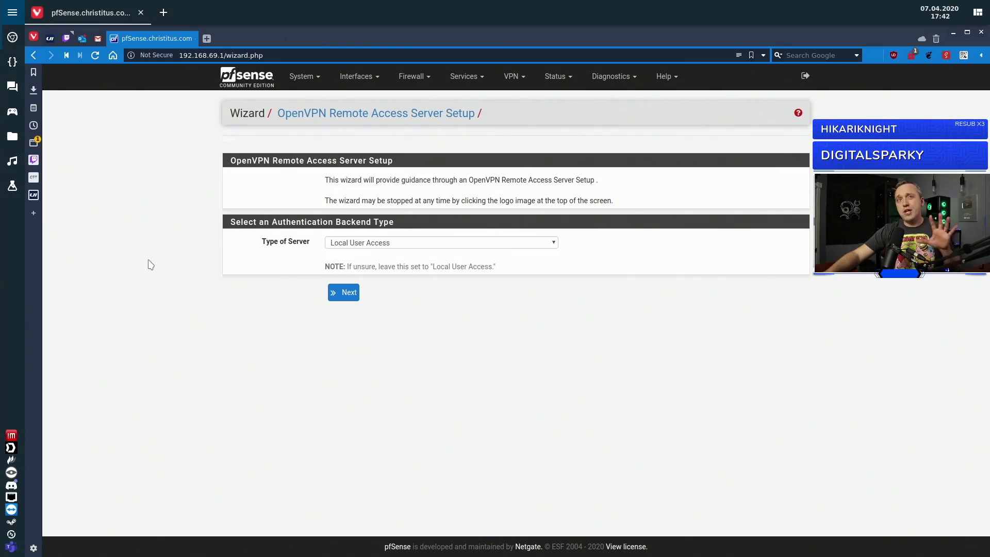
- Return to the pfSense dashboard and view the five Firewall NAT Port Forward rules
{"action": "left_click", "coordinate": [262, 74]}
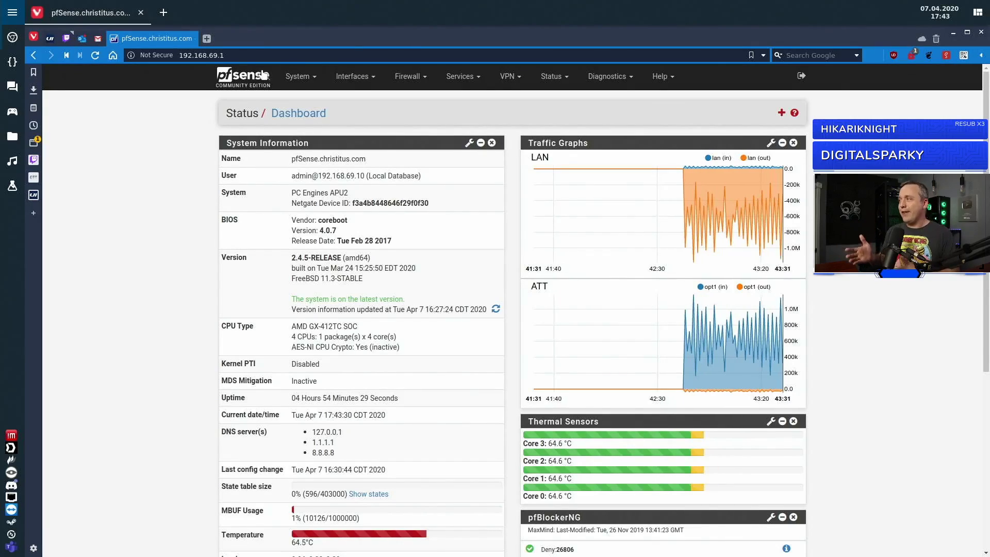
{"action": "left_click", "coordinate": [411, 76]}
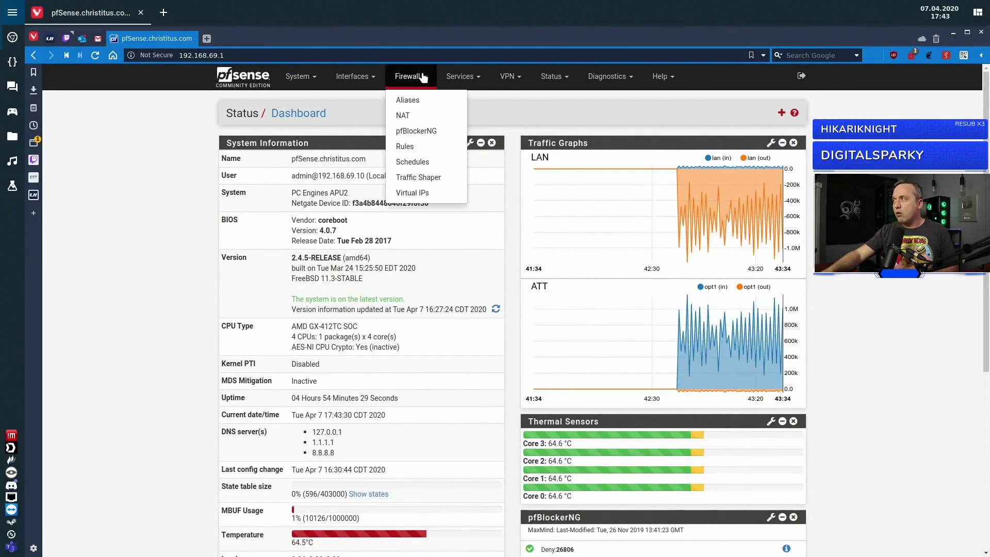
{"action": "left_click", "coordinate": [405, 121]}
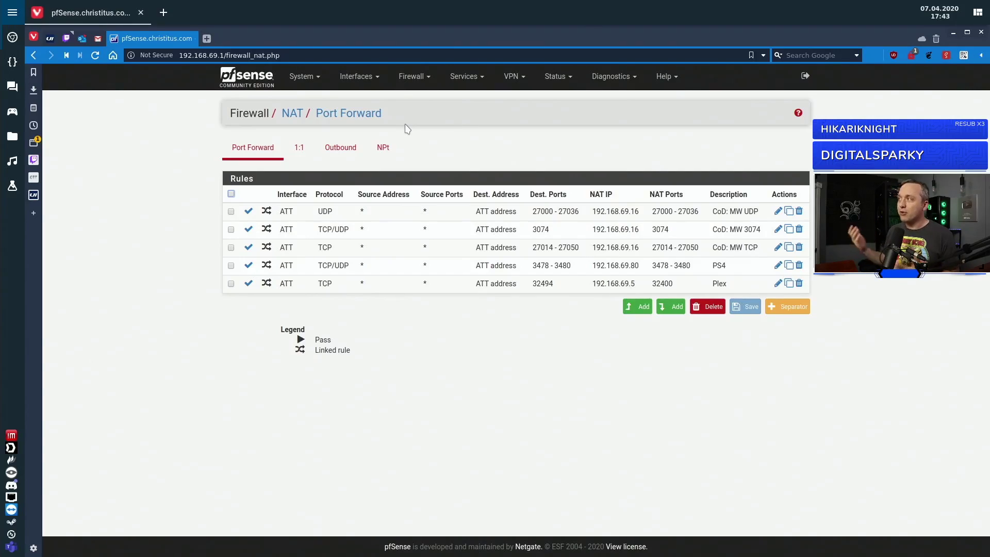
{"action": "left_click", "coordinate": [305, 77]}
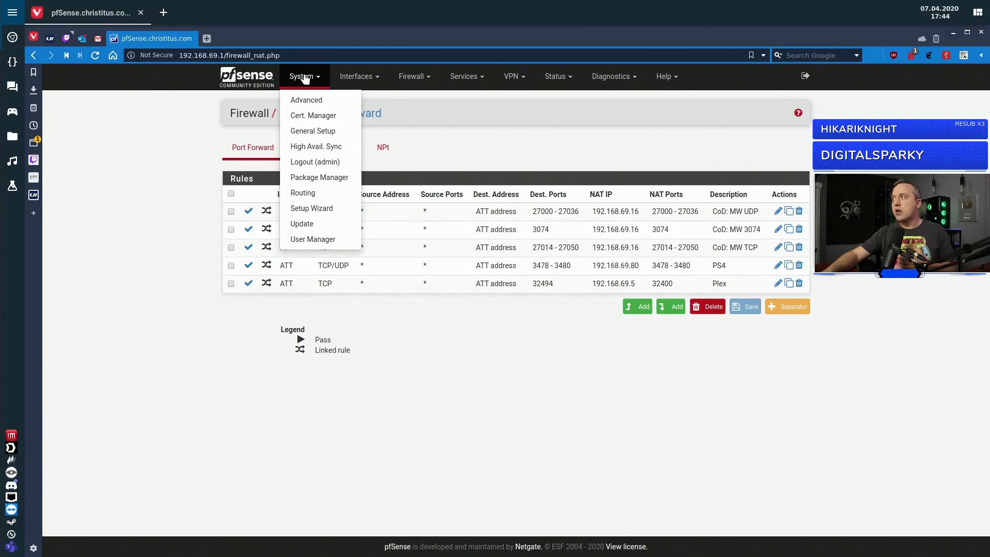
- Check the installed packages, then start the OpenVPN Remote Access Server Setup wizard
{"action": "left_click", "coordinate": [323, 178]}
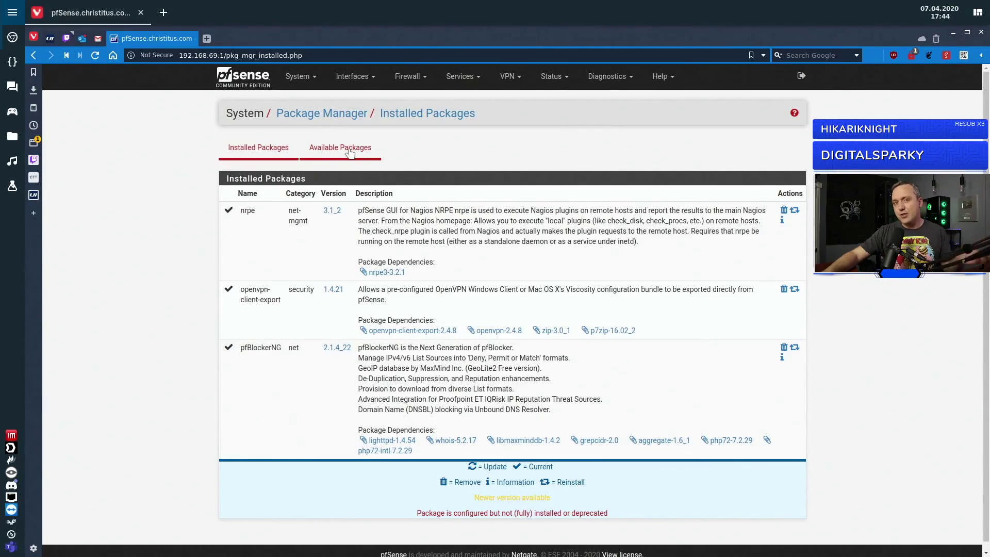
{"action": "left_click", "coordinate": [508, 76]}
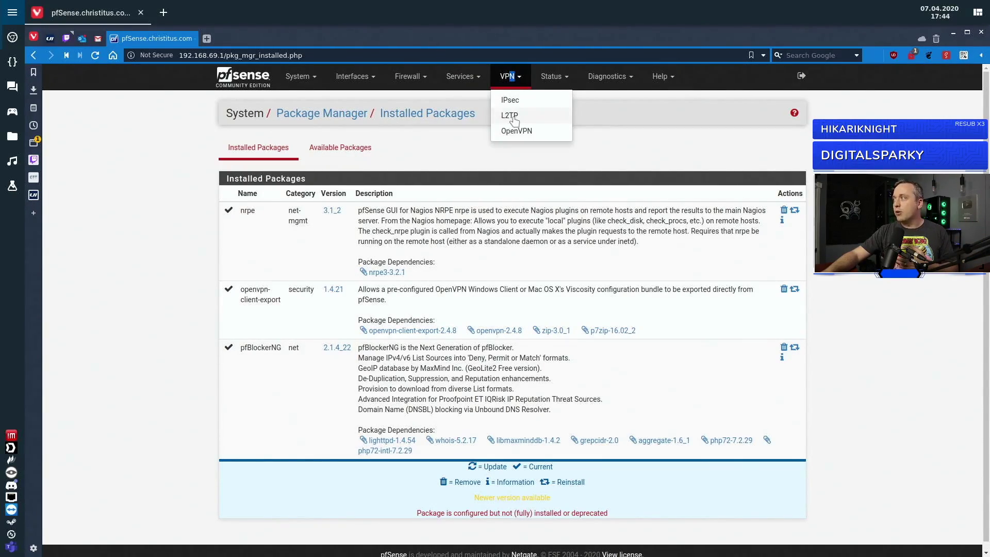
{"action": "left_click", "coordinate": [515, 131]}
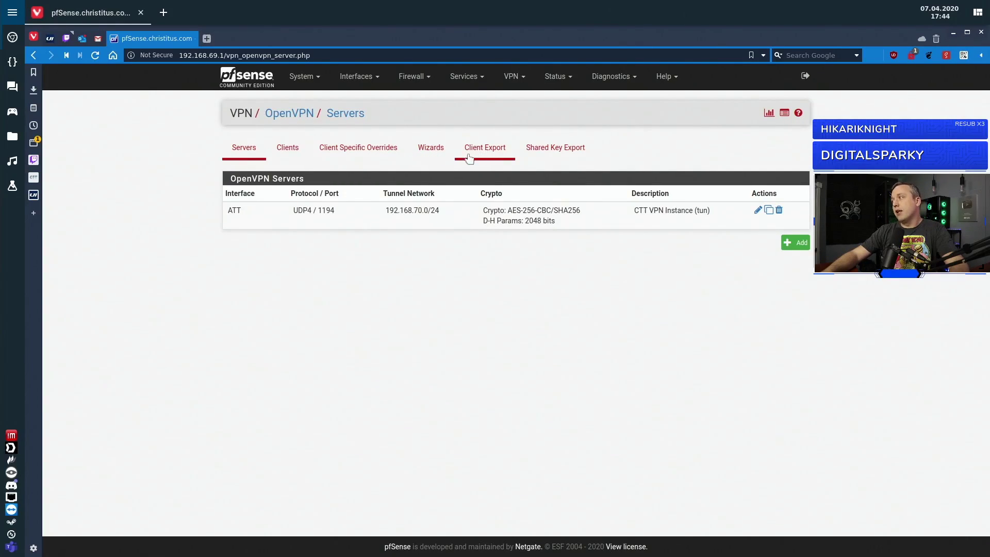
{"action": "left_click", "coordinate": [436, 154]}
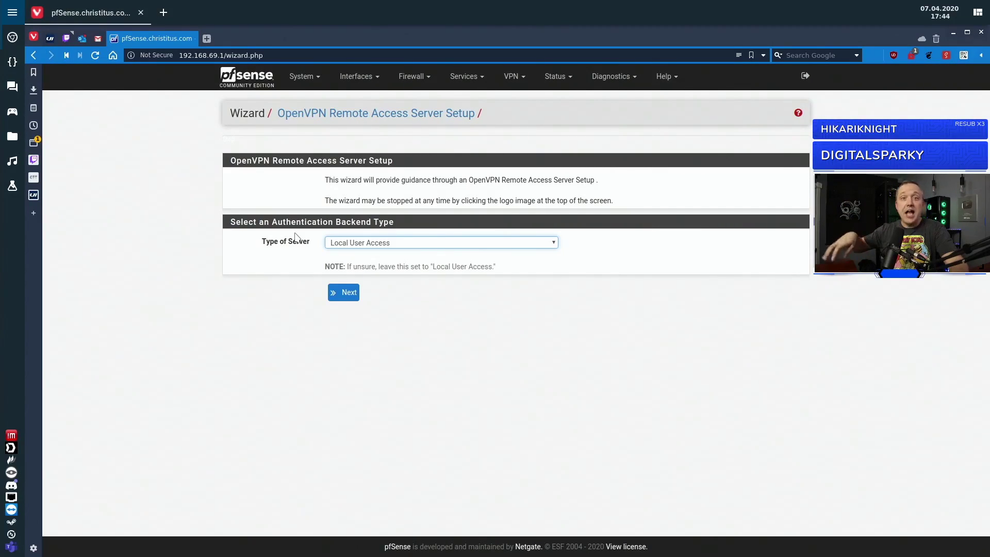
- Keep Local User Access authentication and CTT as the certificate authority
{"action": "left_click", "coordinate": [365, 242]}
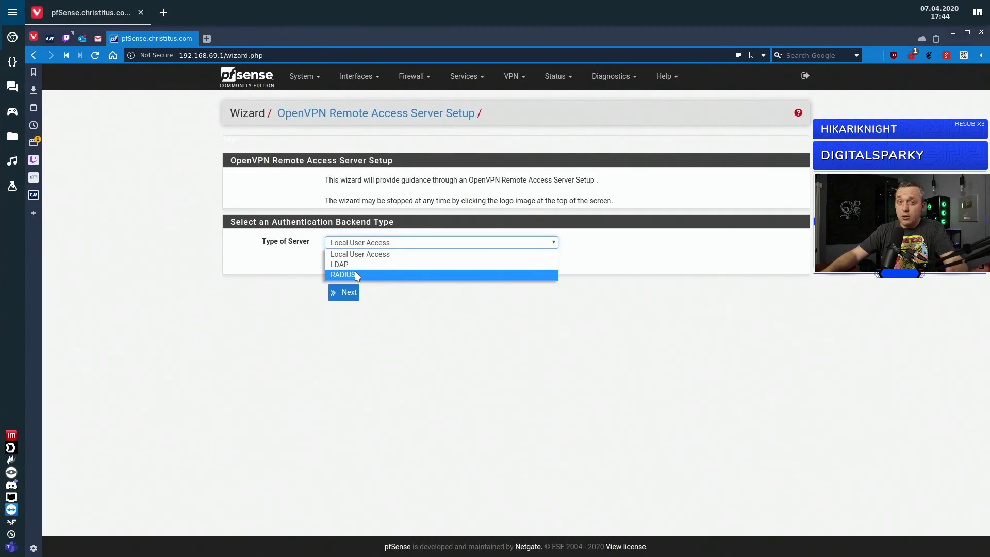
{"action": "left_click", "coordinate": [361, 255]}
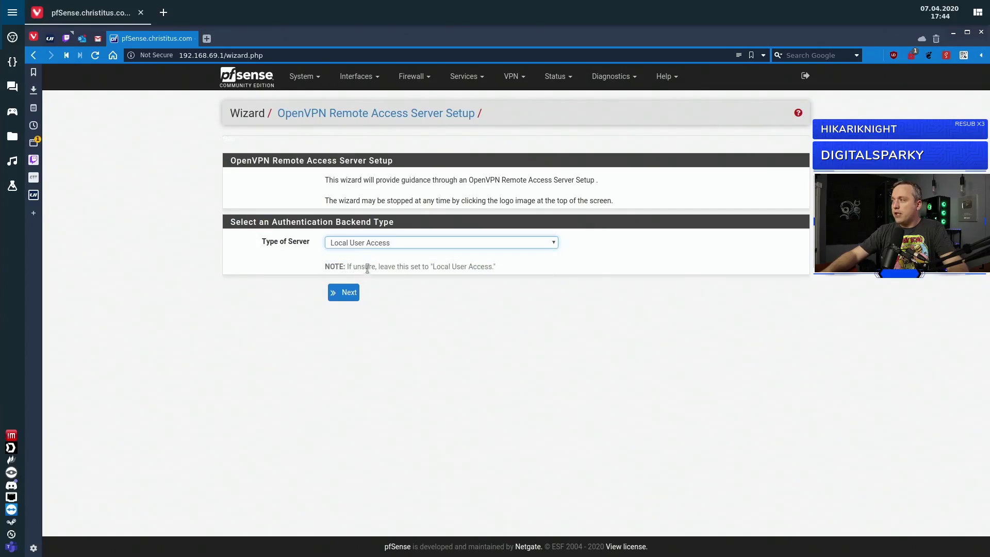
{"action": "left_click", "coordinate": [346, 293]}
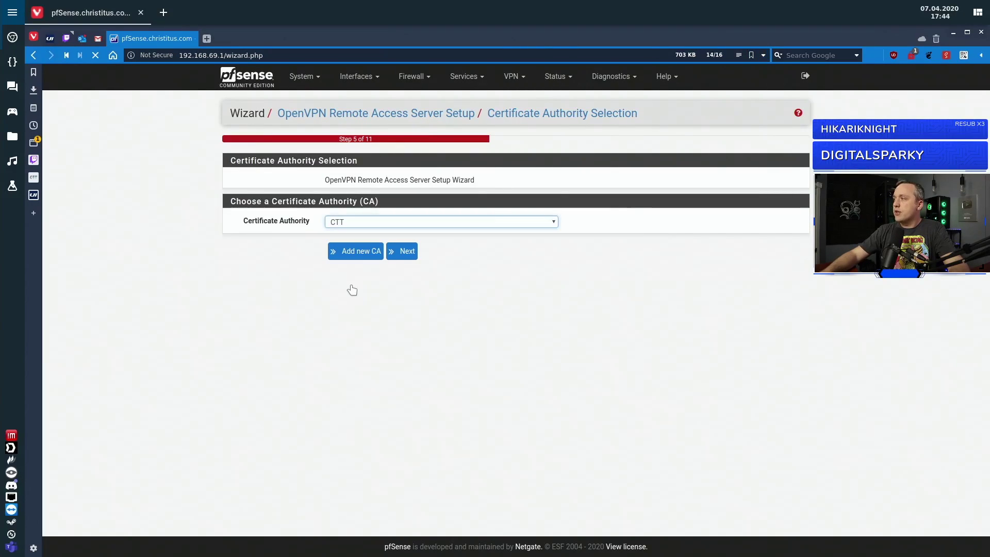
{"action": "left_click", "coordinate": [363, 223]}
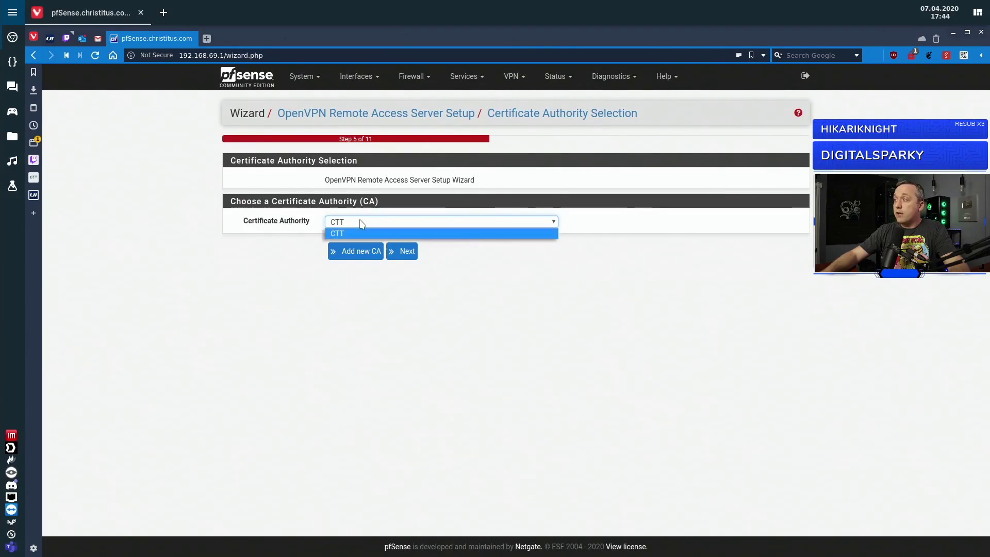
{"action": "left_click", "coordinate": [363, 234]}
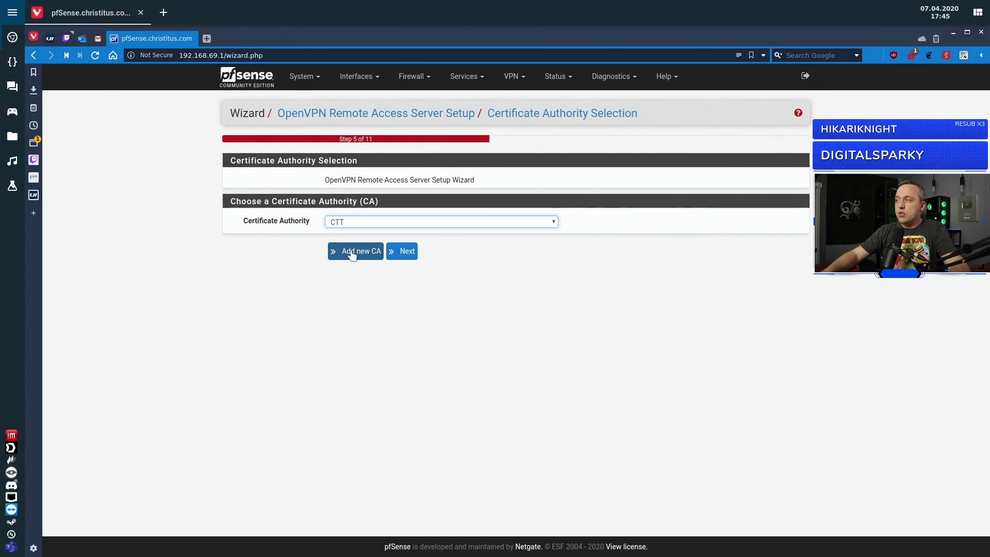
- Add a new certificate authority named CTT2, keeping the default 2048-bit, 3650-day settings
{"action": "left_click", "coordinate": [349, 252]}
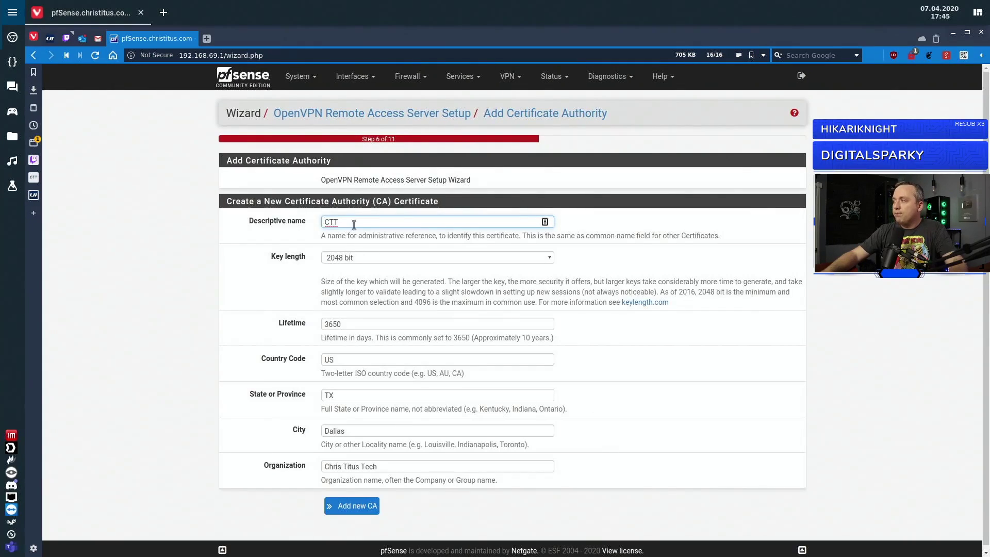
{"action": "left_click", "coordinate": [367, 227]}
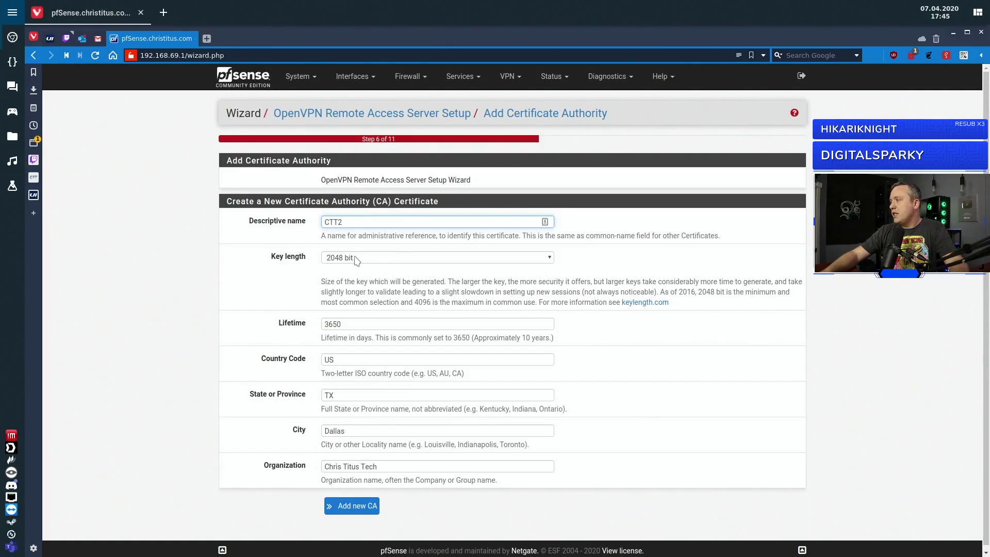
{"action": "type", "text": "2"}
{"action": "left_click", "coordinate": [253, 293]}
{"action": "scroll", "coordinate": [252, 293], "scroll_direction": "down", "scroll_amount": 1}
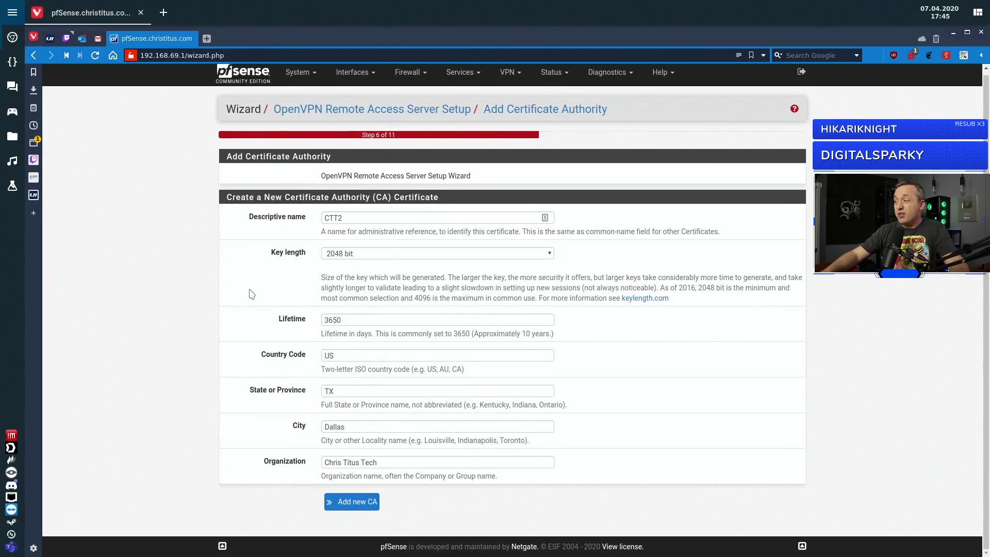
{"action": "left_click", "coordinate": [350, 503]}
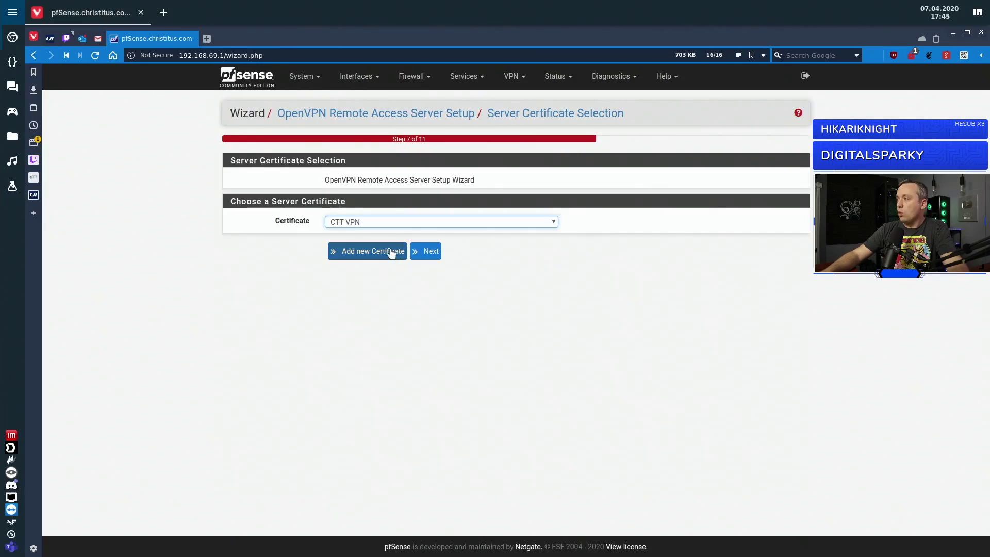
- Accept the CTT VPN server certificate and keep ATT as the listening interface
{"action": "left_click", "coordinate": [427, 251]}
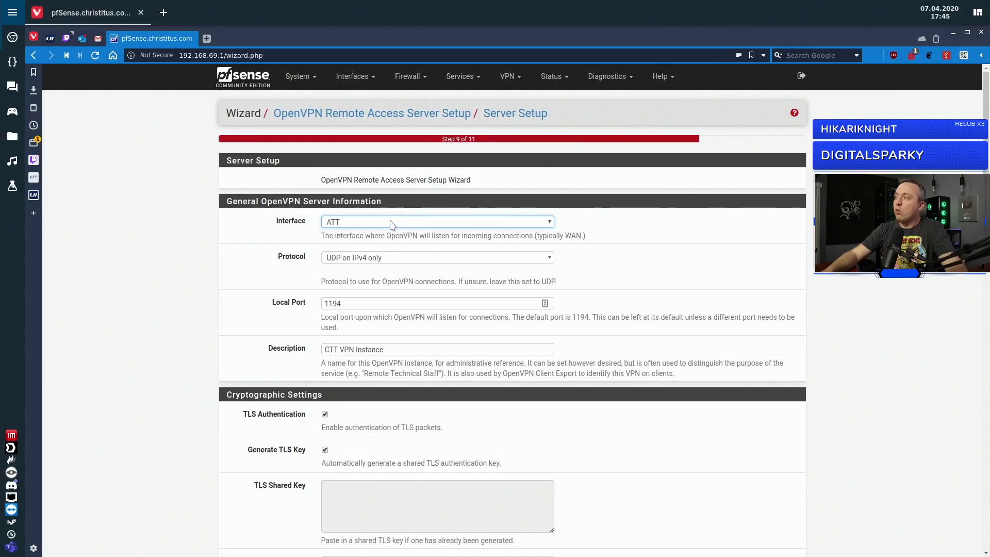
{"action": "left_click", "coordinate": [439, 225]}
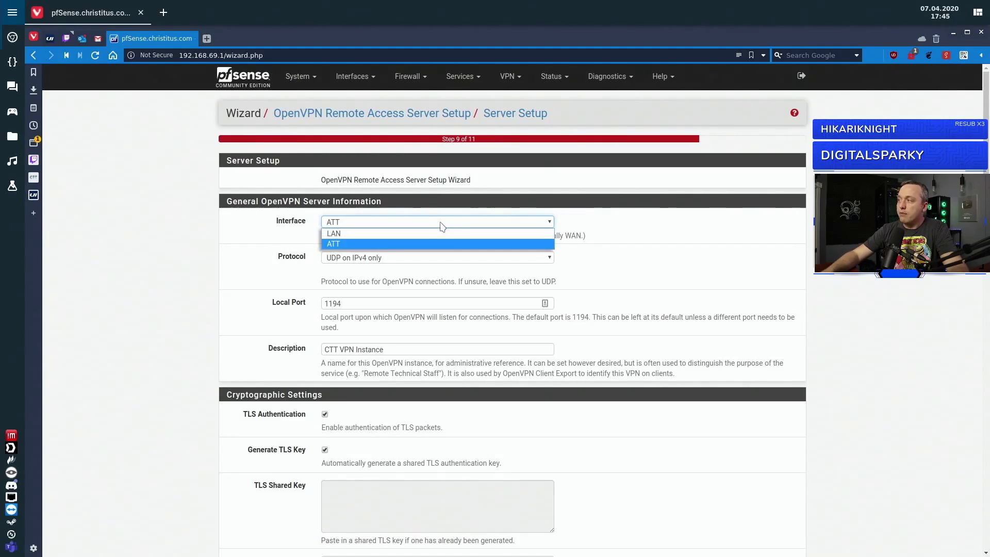
{"action": "left_click", "coordinate": [385, 245]}
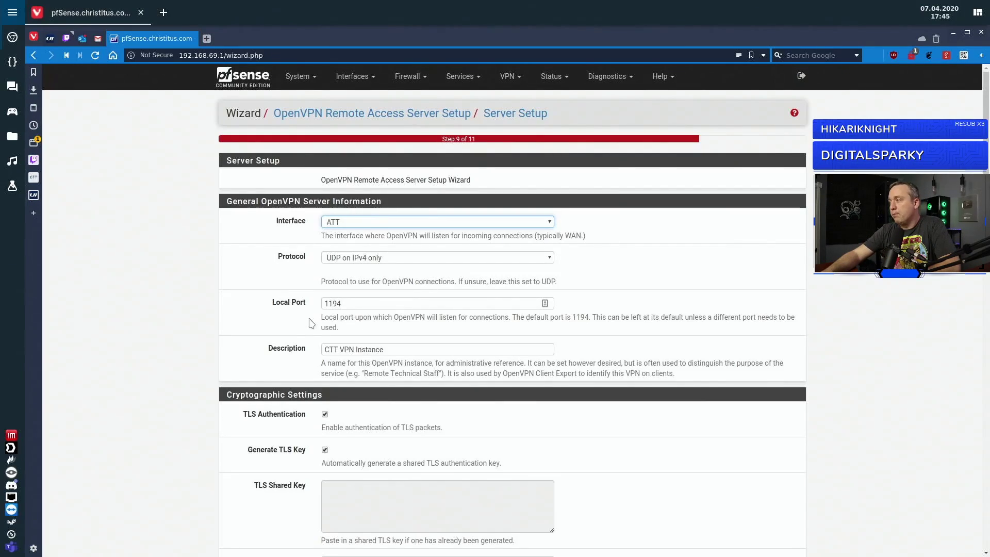
- Change the Auth Digest Algorithm from SHA256 (256-bit) to SHA512 (512-bit)
{"action": "scroll", "coordinate": [260, 332], "scroll_direction": "down", "scroll_amount": 1}
{"action": "scroll", "coordinate": [260, 332], "scroll_direction": "down", "scroll_amount": 3}
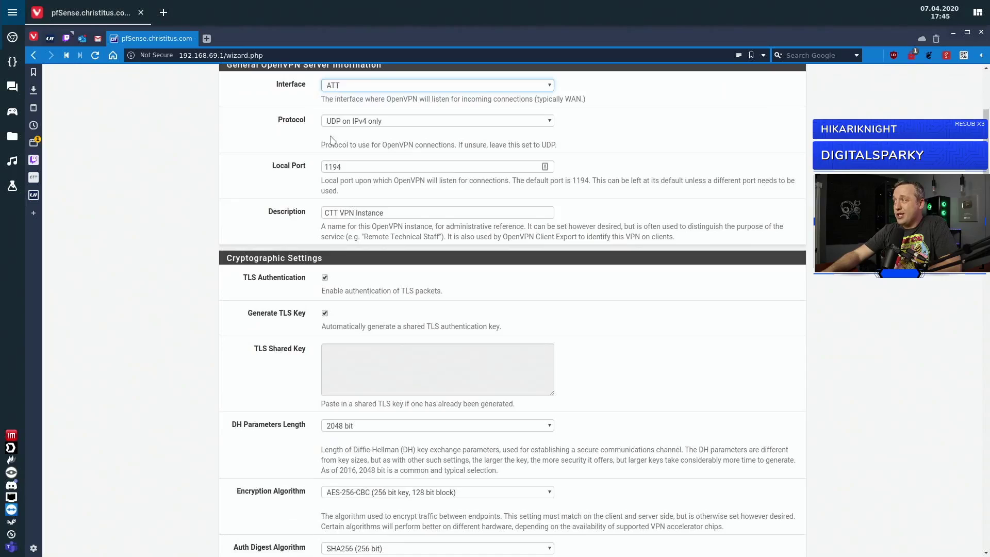
{"action": "scroll", "coordinate": [246, 231], "scroll_direction": "down", "scroll_amount": 4}
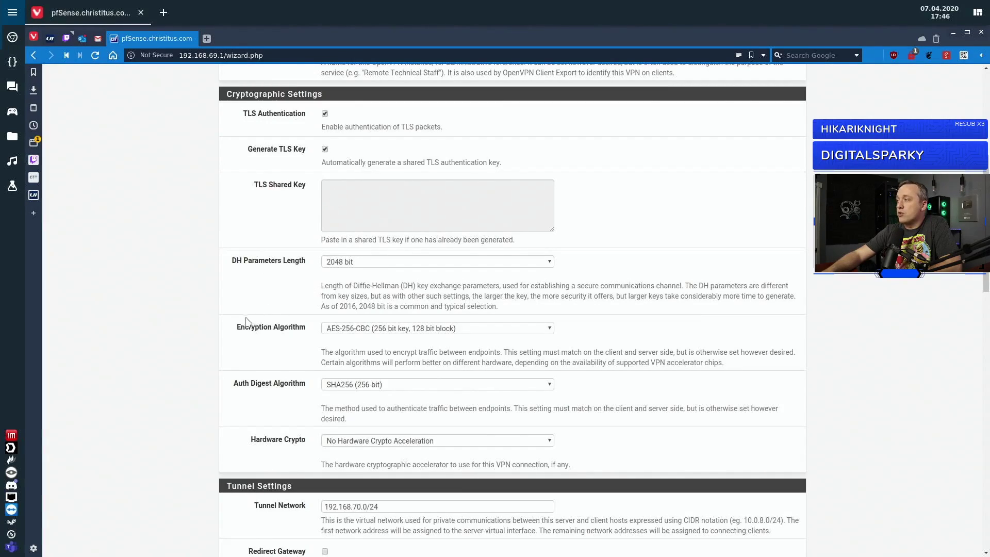
{"action": "scroll", "coordinate": [243, 320], "scroll_direction": "down", "scroll_amount": 4}
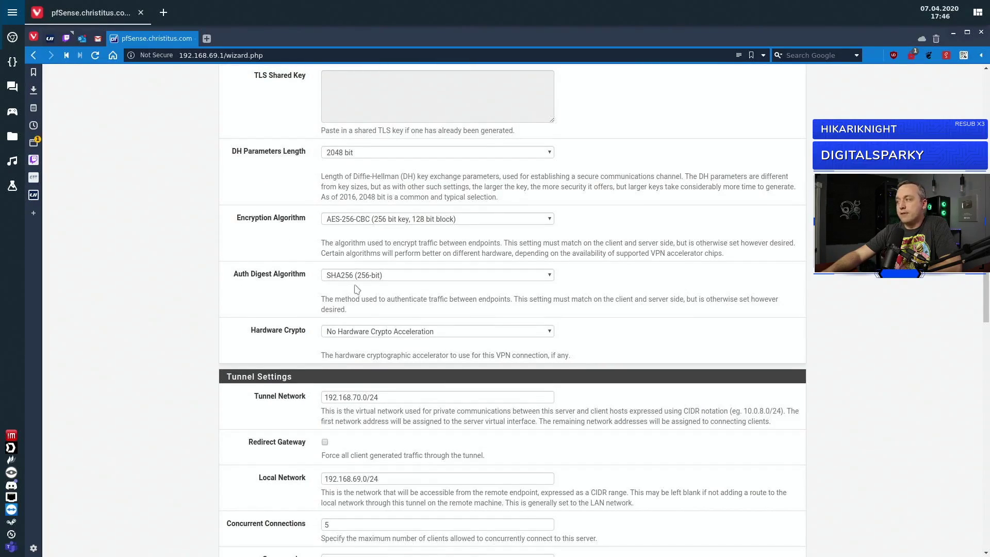
{"action": "left_click", "coordinate": [388, 275]}
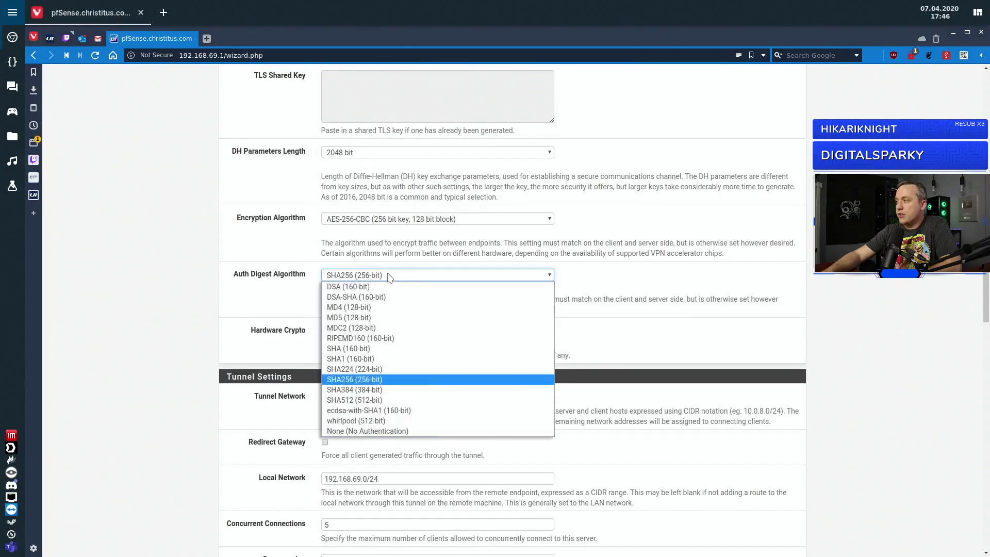
{"action": "left_click", "coordinate": [362, 401]}
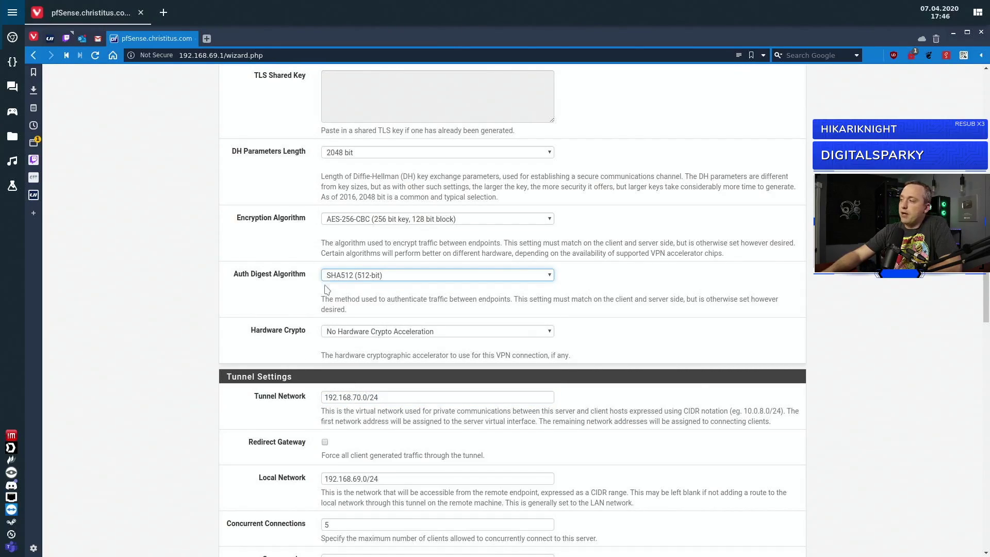
{"action": "left_click", "coordinate": [304, 307]}
{"action": "scroll", "coordinate": [272, 308], "scroll_direction": "down", "scroll_amount": 2}
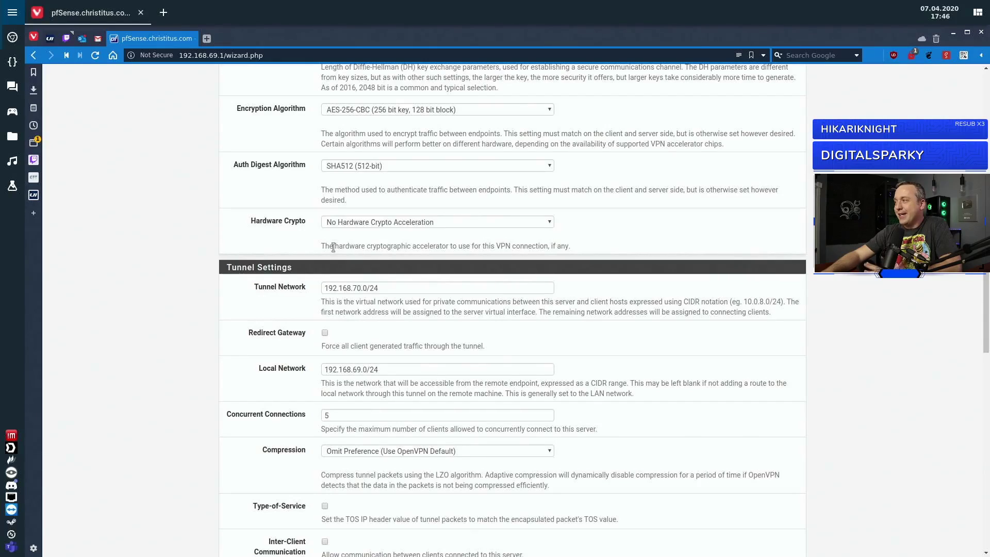
{"action": "scroll", "coordinate": [274, 309], "scroll_direction": "down", "scroll_amount": 2}
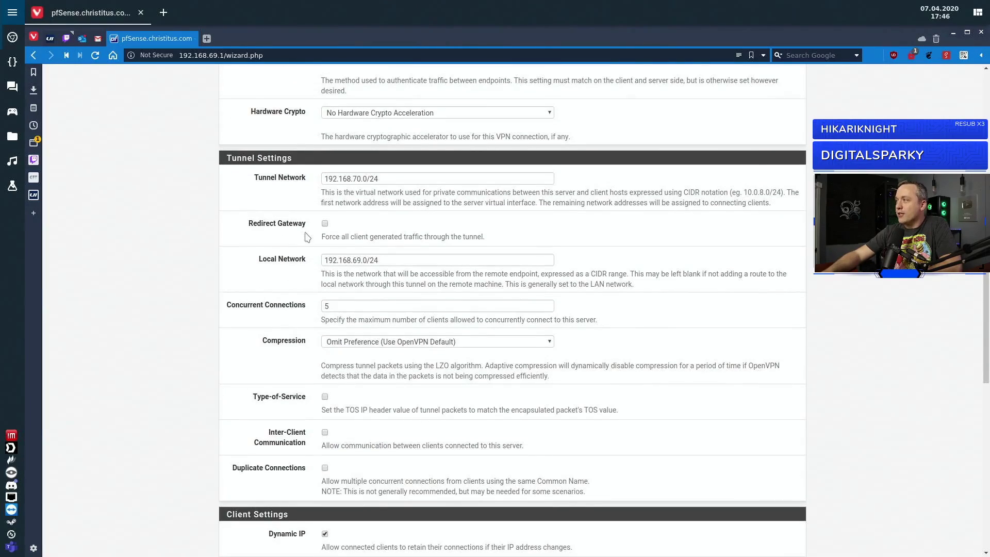
- Change the Tunnel Network from 192.168.70.0/24 to 192.168.90.0/24
{"action": "left_click", "coordinate": [348, 178]}
{"action": "double_click", "coordinate": [354, 178]}
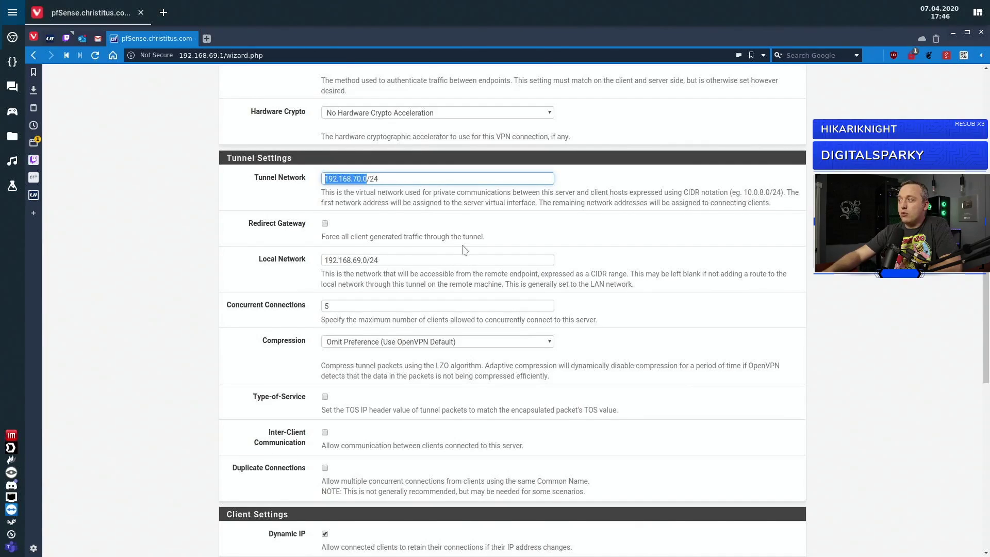
{"action": "double_click", "coordinate": [361, 179]}
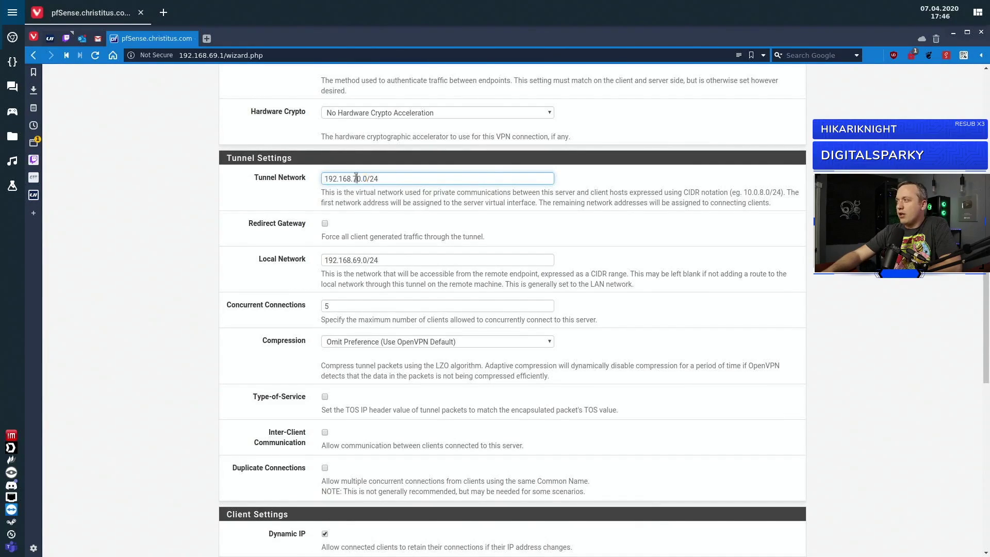
{"action": "left_click", "coordinate": [355, 179]}
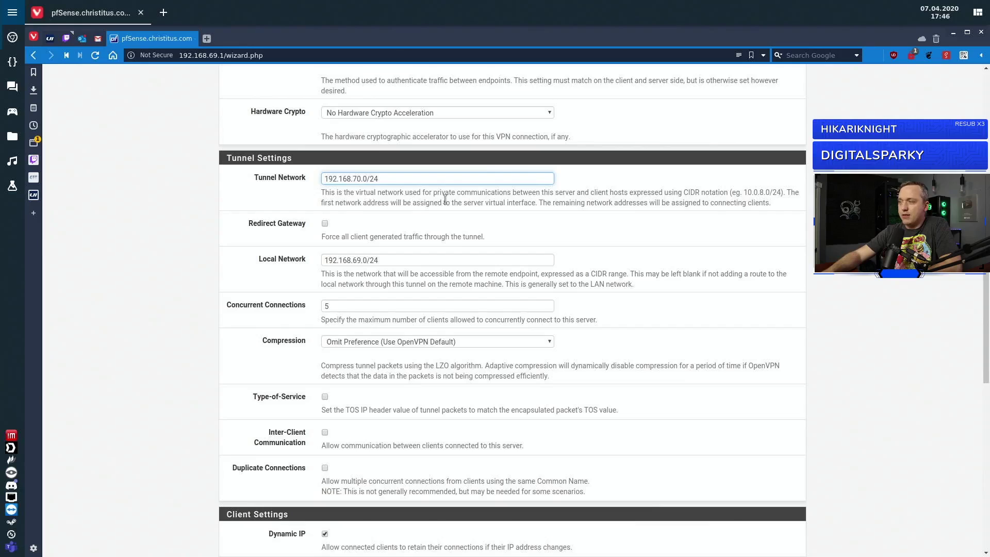
{"action": "key", "text": "BackSpace"}
{"action": "type", "text": "9"}
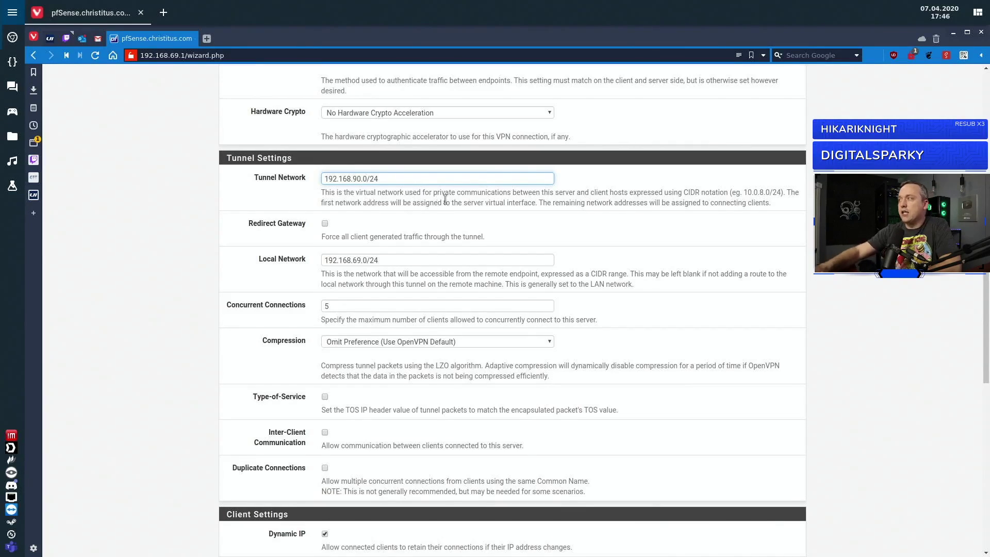
{"action": "left_click", "coordinate": [414, 196]}
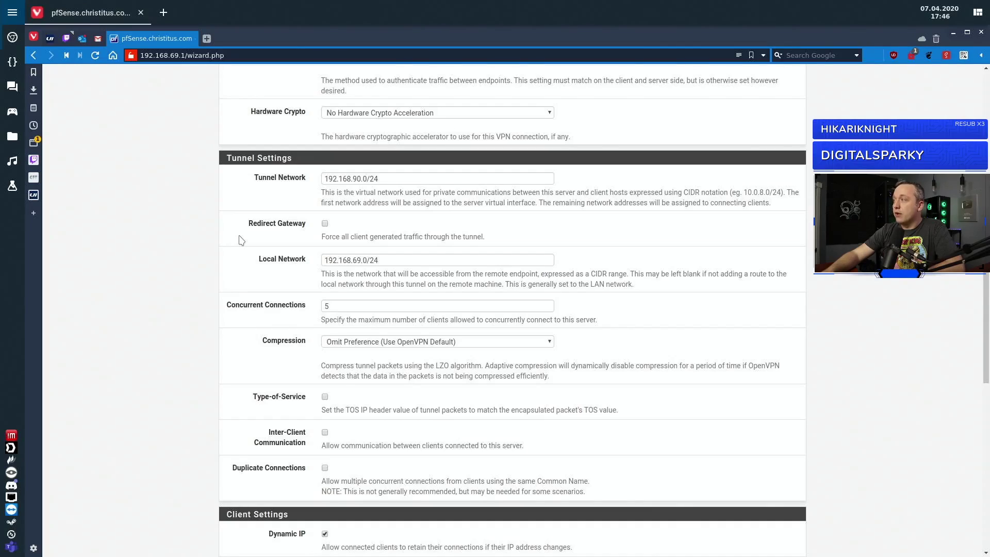
{"action": "left_click", "coordinate": [355, 179]}
{"action": "key", "text": "BackSpace"}
{"action": "type", "text": "9"}
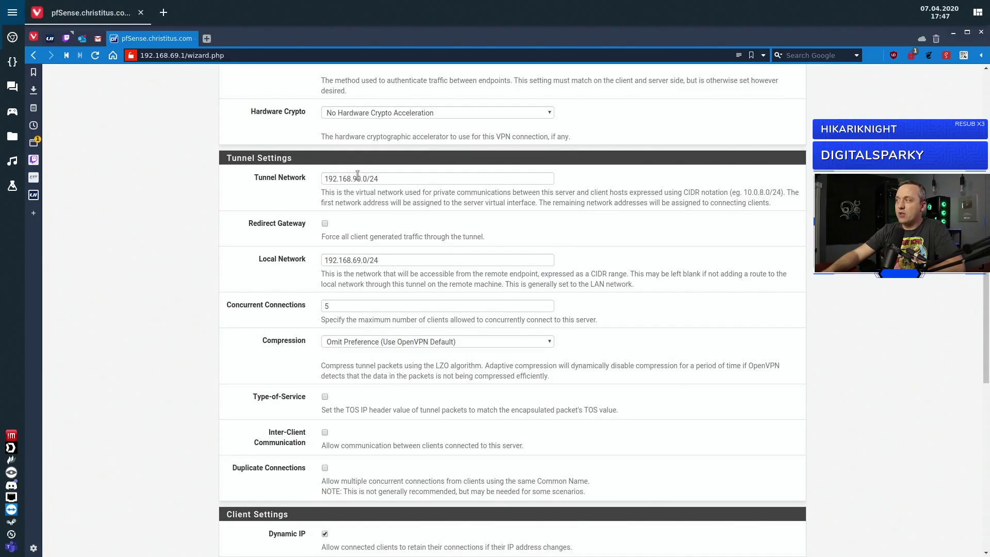
{"action": "left_click", "coordinate": [325, 224]}
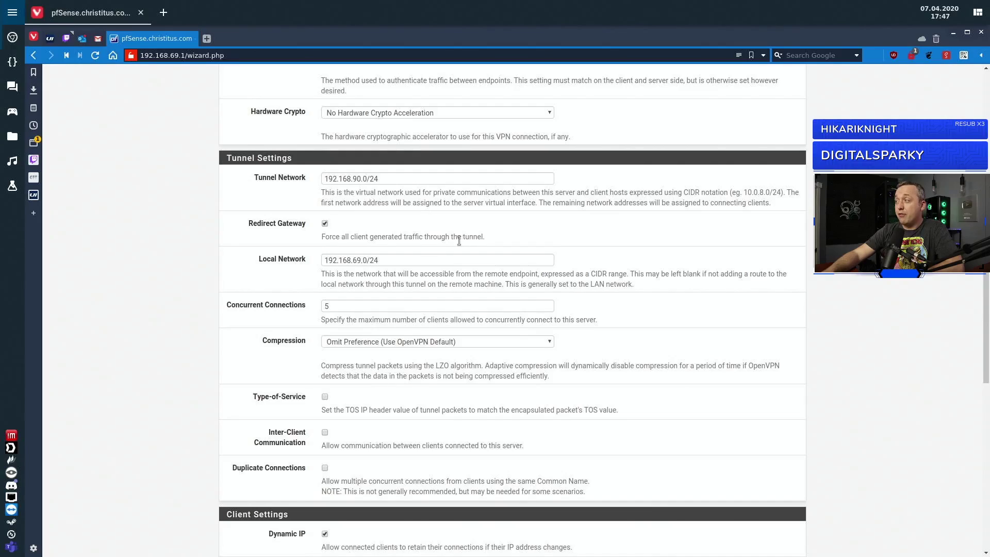
{"action": "left_click", "coordinate": [325, 224]}
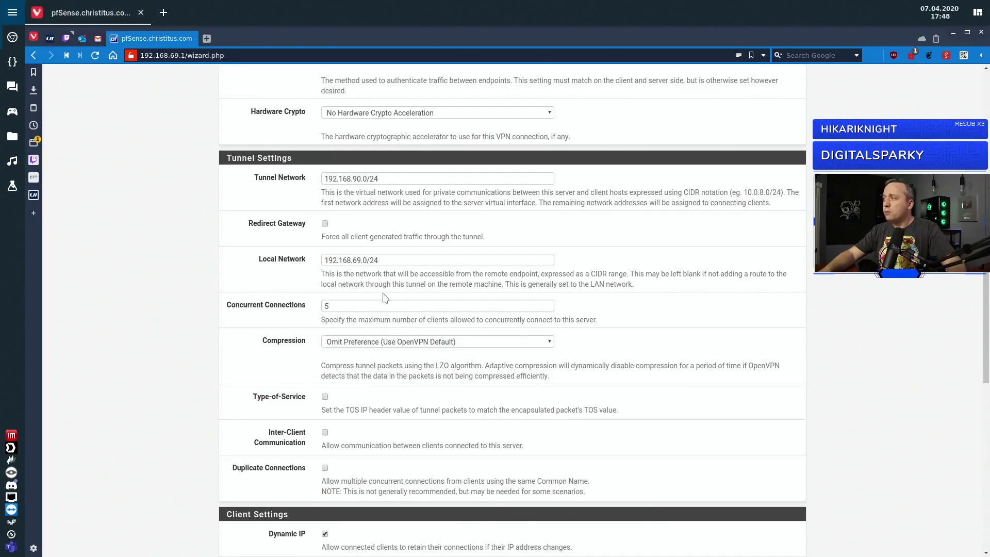
- In Client Settings, try 192.168.69.10 for DNS Server 1, then restore it to 1.1.1.1
{"action": "scroll", "coordinate": [390, 298], "scroll_direction": "down", "scroll_amount": 3}
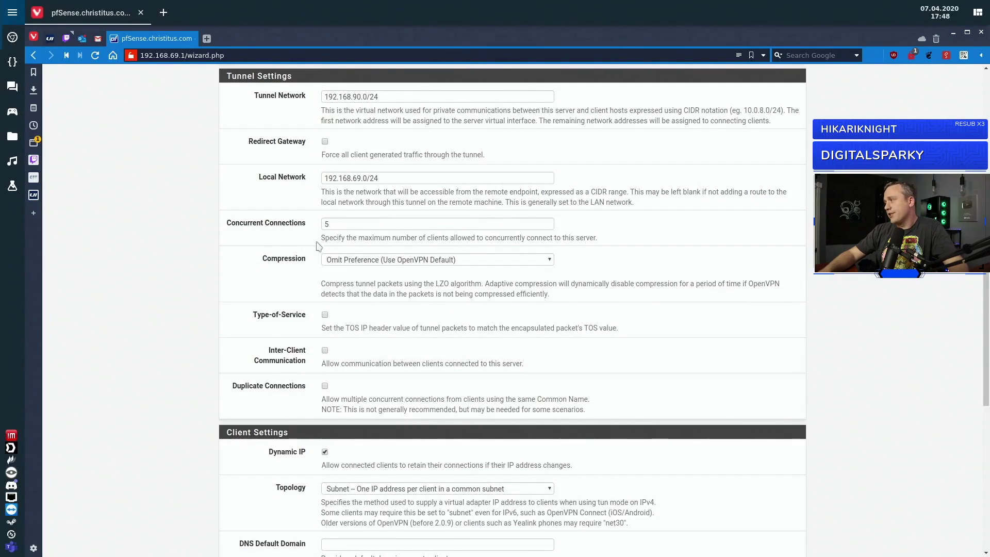
{"action": "scroll", "coordinate": [304, 247], "scroll_direction": "down", "scroll_amount": 4}
{"action": "scroll", "coordinate": [304, 251], "scroll_direction": "down", "scroll_amount": 2}
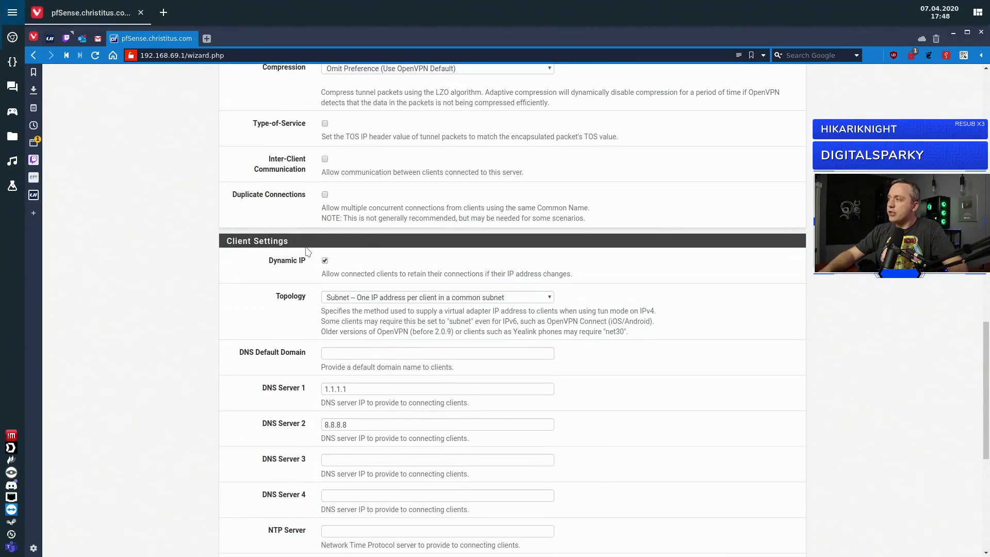
{"action": "scroll", "coordinate": [305, 251], "scroll_direction": "down", "scroll_amount": 3}
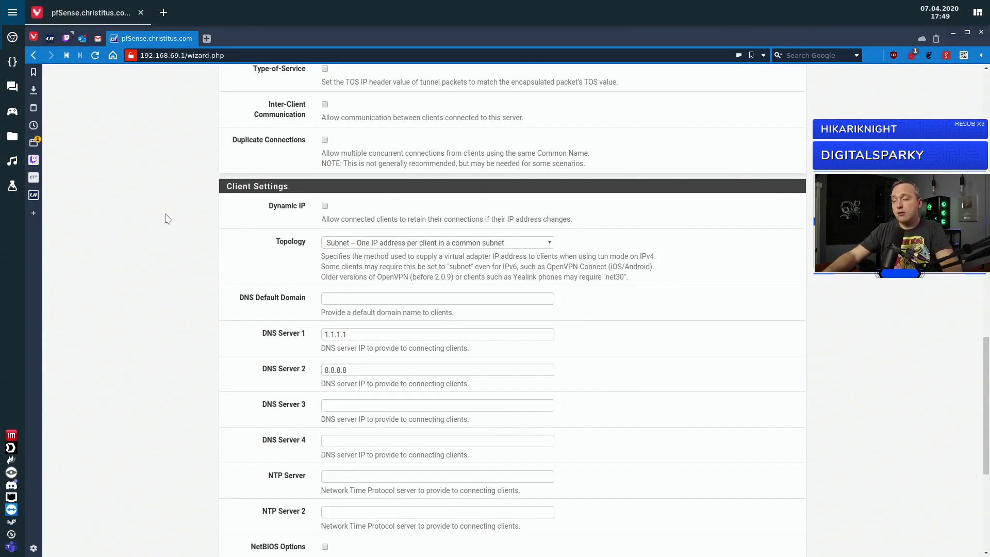
{"action": "scroll", "coordinate": [169, 218], "scroll_direction": "down", "scroll_amount": 2}
{"action": "scroll", "coordinate": [162, 226], "scroll_direction": "down", "scroll_amount": 1}
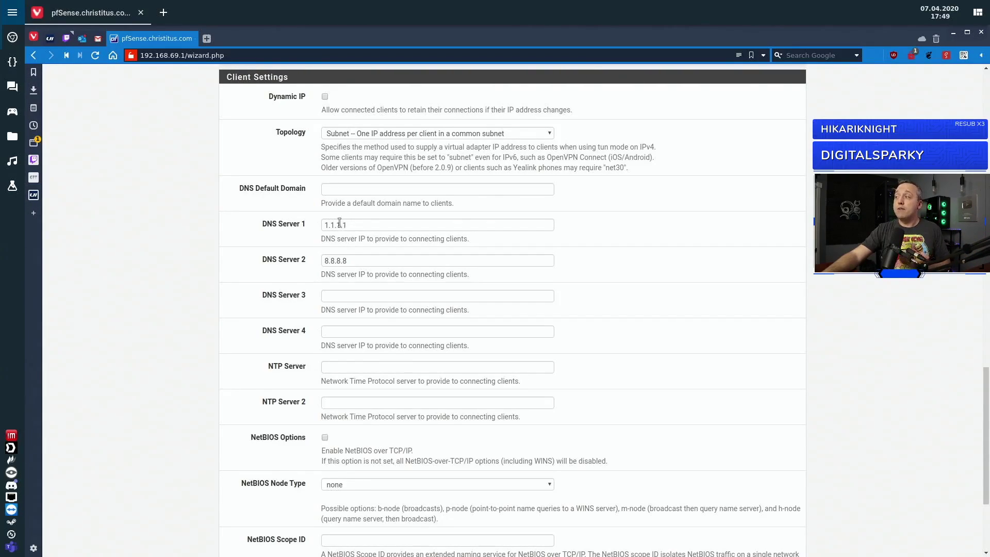
{"action": "double_click", "coordinate": [340, 224]}
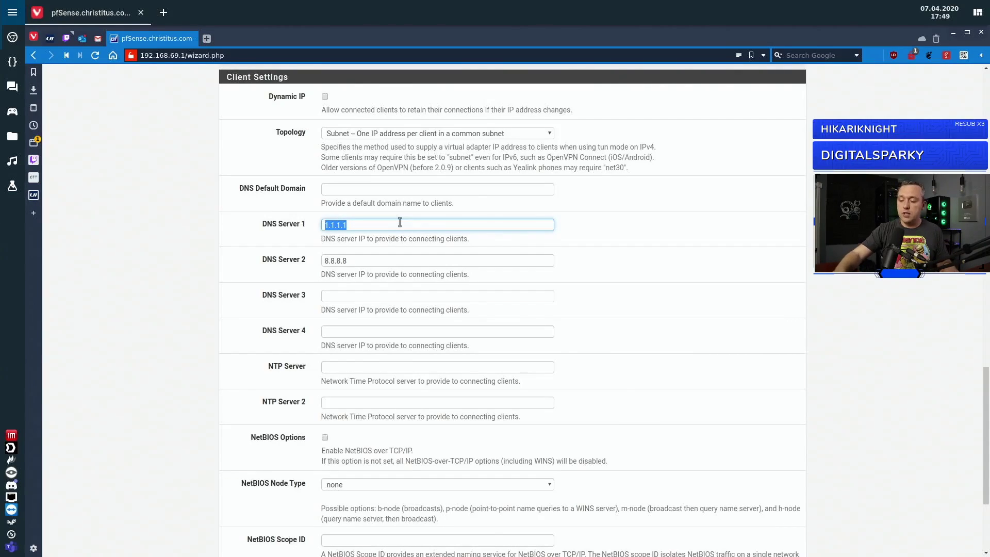
{"action": "type", "text": "192.168."}
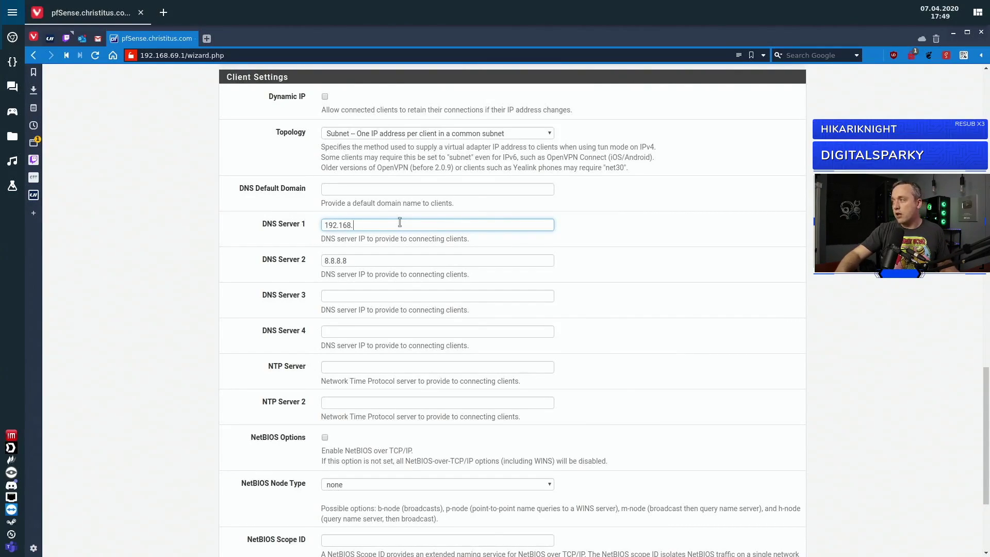
{"action": "type", "text": "69."}
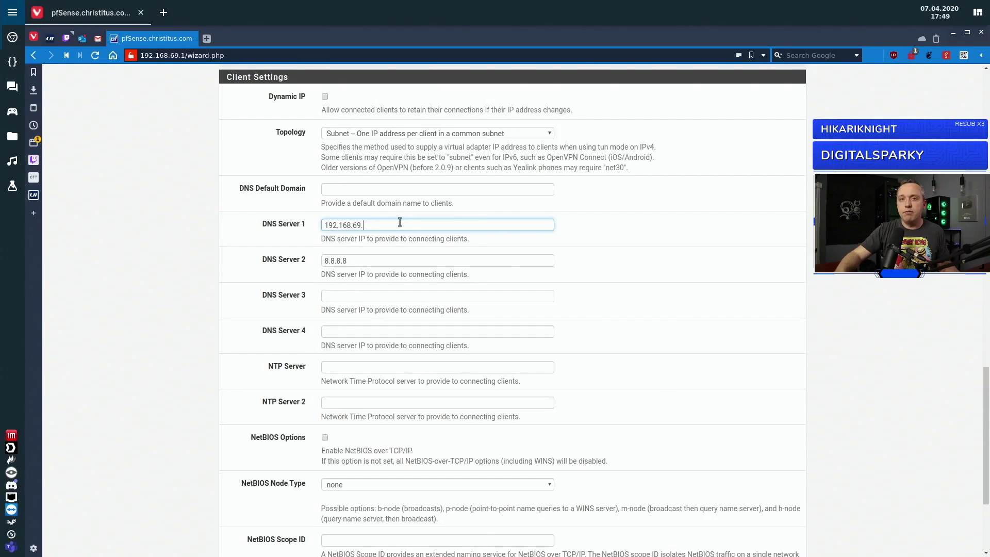
{"action": "type", "text": "10"}
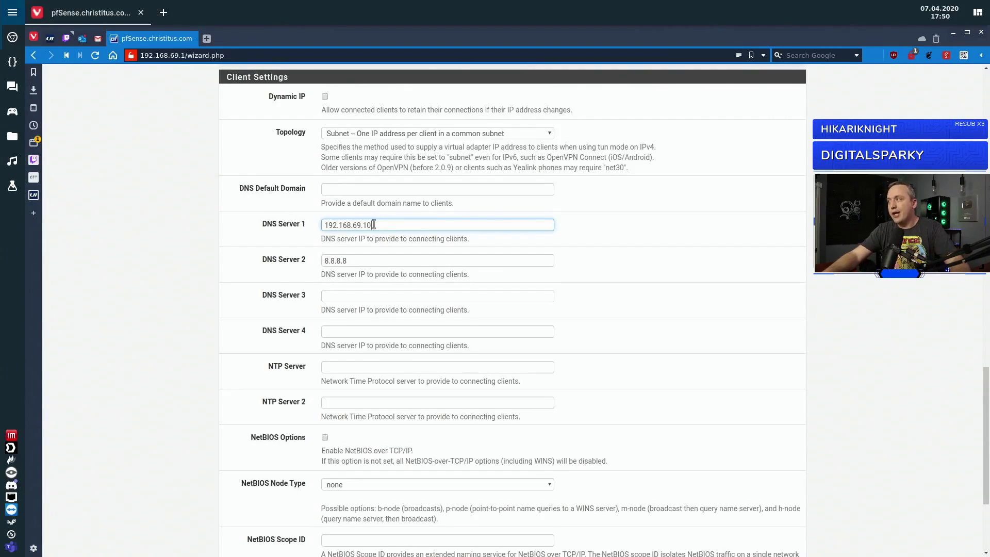
{"action": "left_click", "coordinate": [295, 224]}
{"action": "type", "text": "1.1.1.1"}
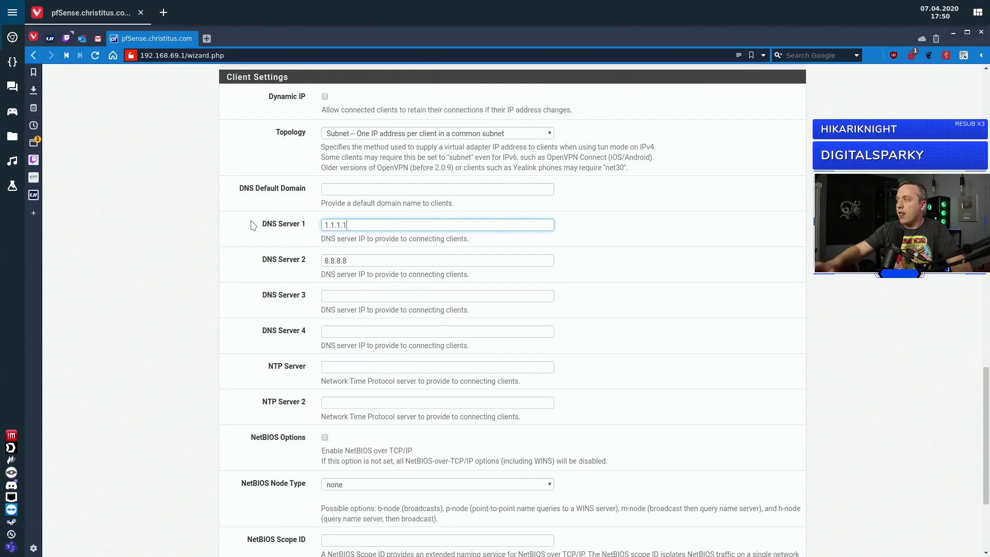
{"action": "scroll", "coordinate": [256, 227], "scroll_direction": "down", "scroll_amount": 3}
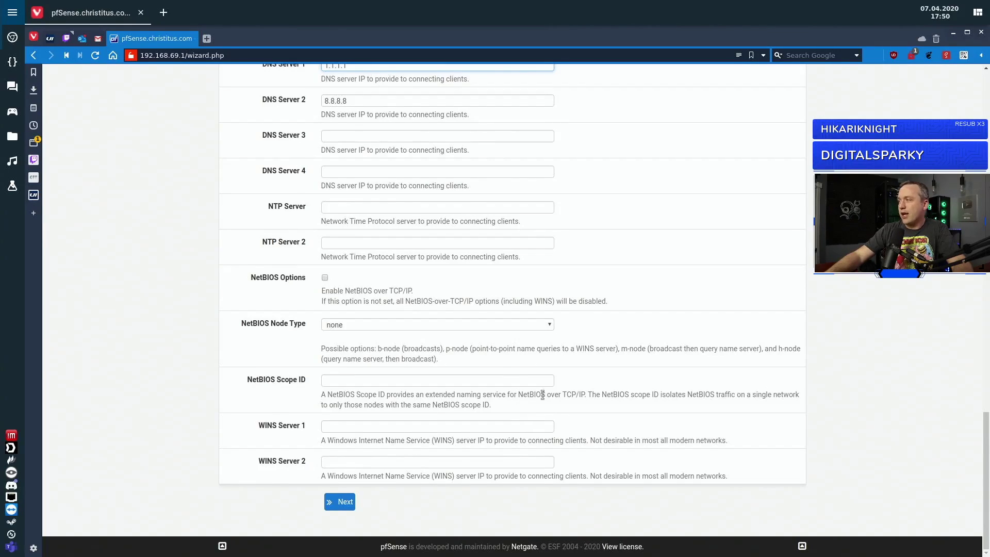
- Change the server's Local Port from 1194 to 1195
{"action": "left_click", "coordinate": [340, 502]}
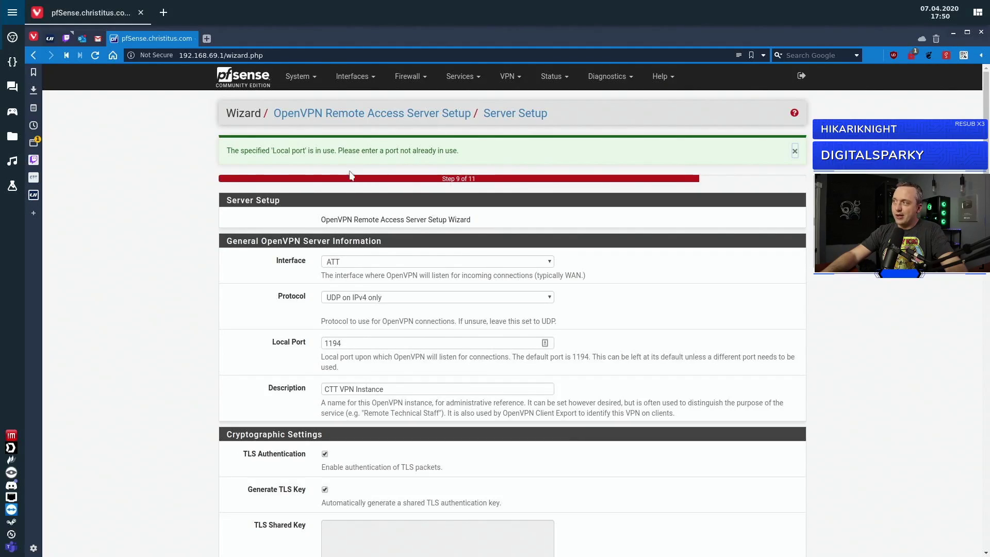
{"action": "left_click", "coordinate": [359, 343]}
{"action": "key", "text": "BackSpace"}
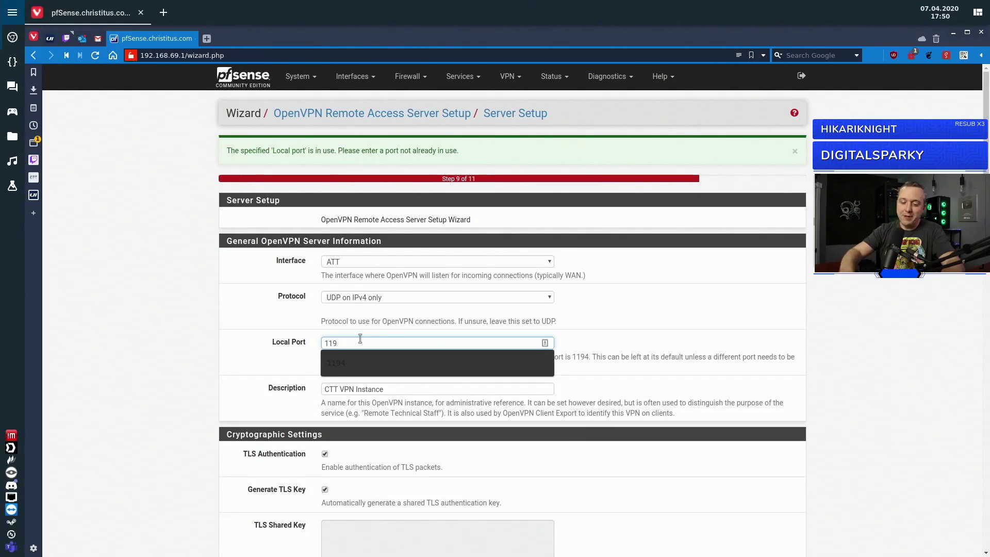
{"action": "type", "text": "5"}
{"action": "left_click", "coordinate": [654, 357]}
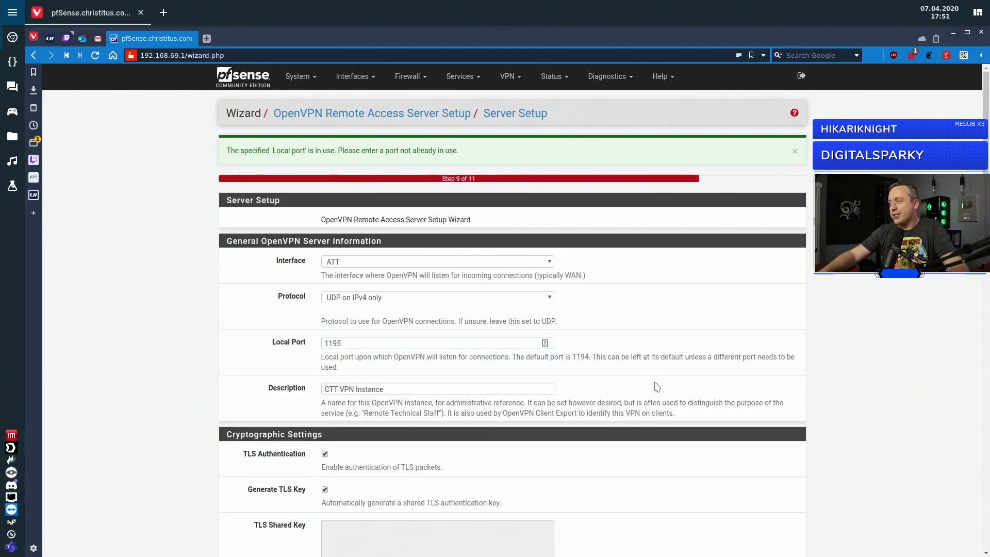
{"action": "scroll", "coordinate": [688, 365], "scroll_direction": "down", "scroll_amount": 5}
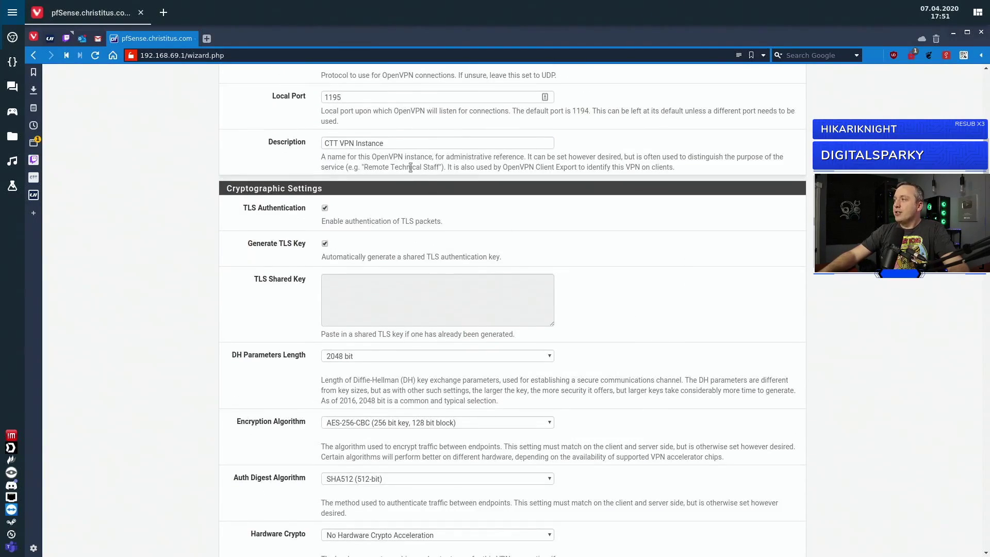
- Describe the instance as 'CTT VPN Instance2' and advance to Firewall Rule Configuration
{"action": "left_click", "coordinate": [426, 143]}
{"action": "type", "text": "2"}
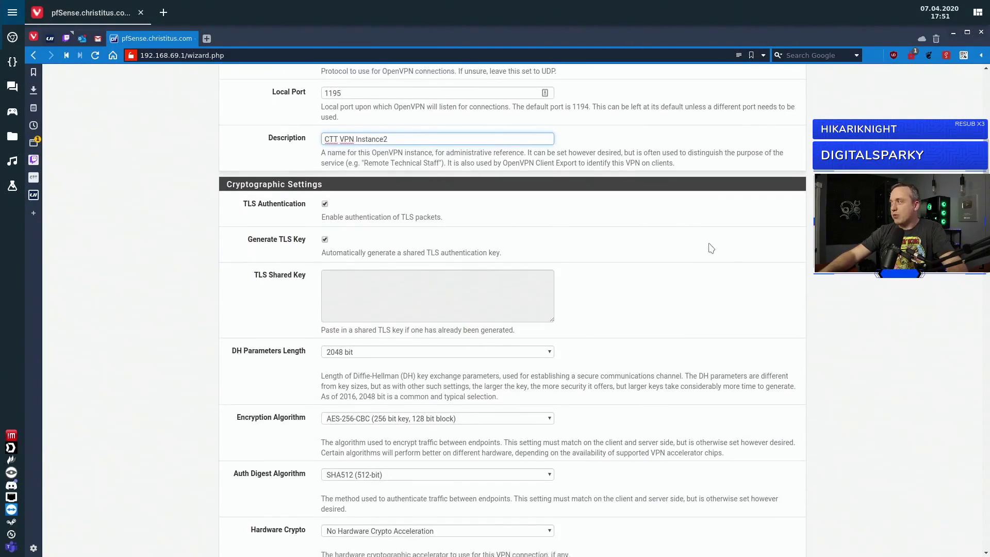
{"action": "scroll", "coordinate": [711, 248], "scroll_direction": "down", "scroll_amount": 18}
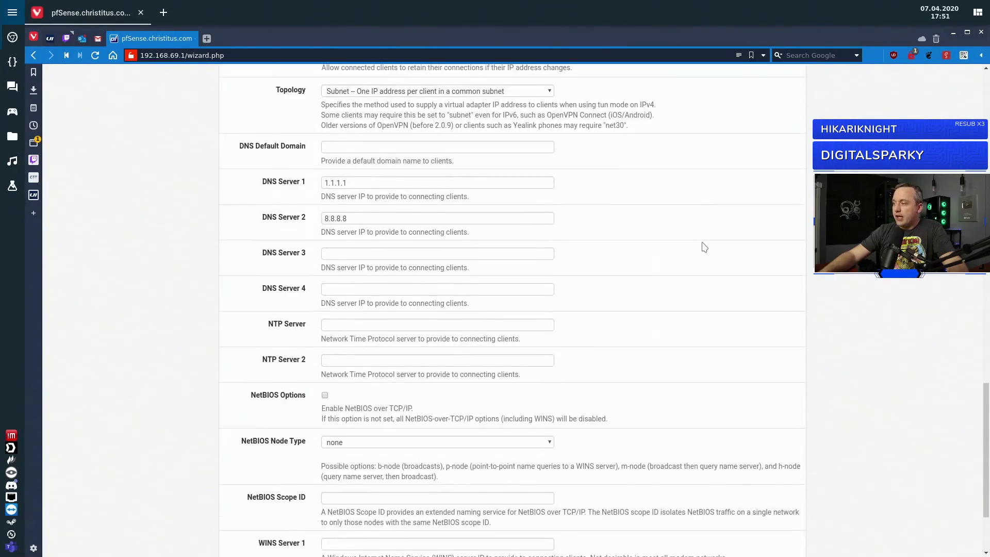
{"action": "left_click", "coordinate": [340, 503]}
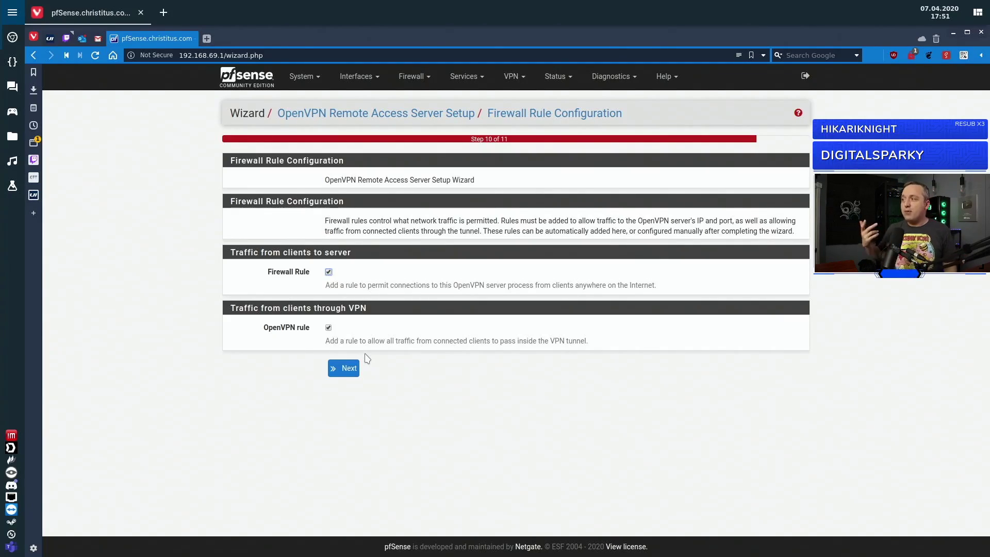
- Accept the default Firewall and OpenVPN rules and finish the wizard
{"action": "left_click", "coordinate": [348, 367]}
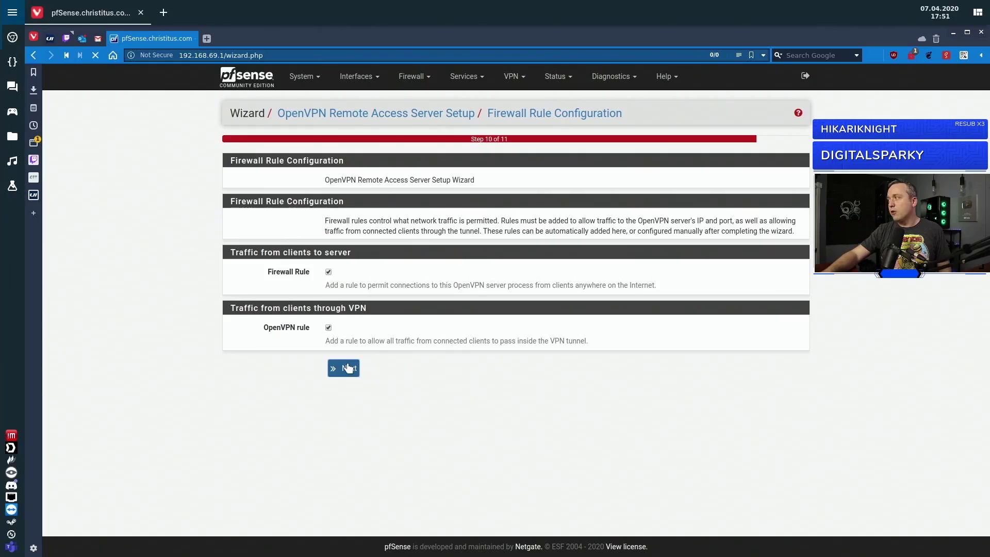
{"action": "left_click", "coordinate": [354, 274]}
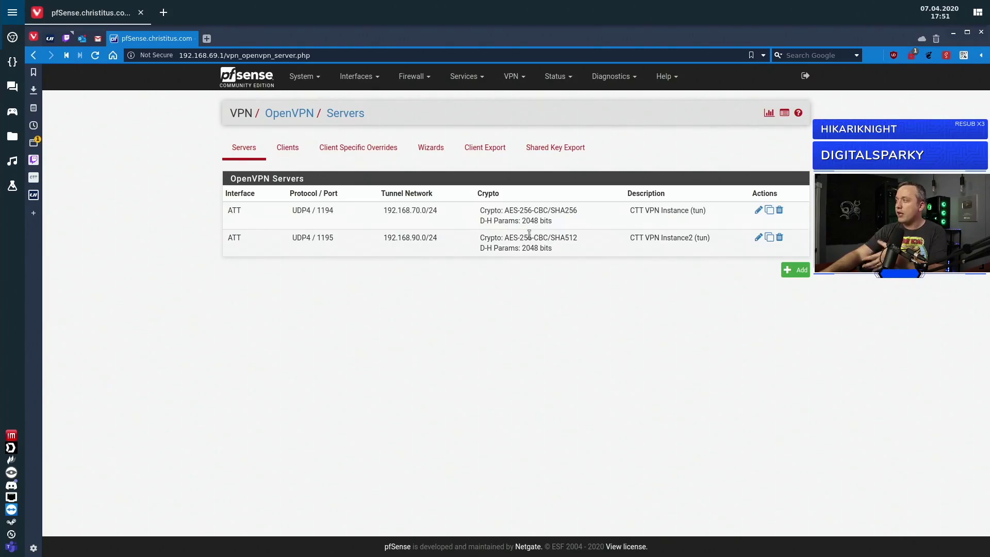
- Export the Most Clients inline configuration for the CTT VPN Instance UDP4:1194 server
{"action": "left_click", "coordinate": [486, 149]}
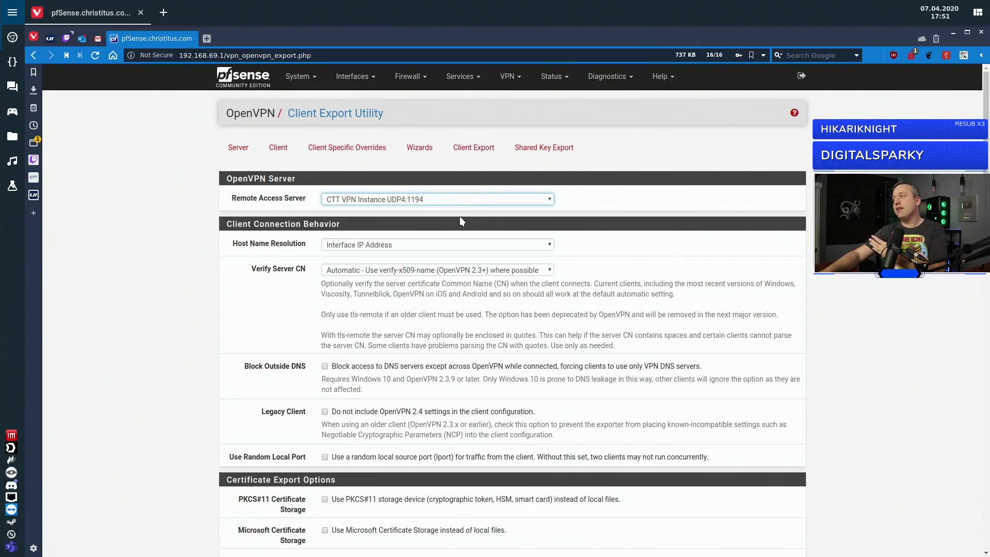
{"action": "left_click", "coordinate": [432, 202]}
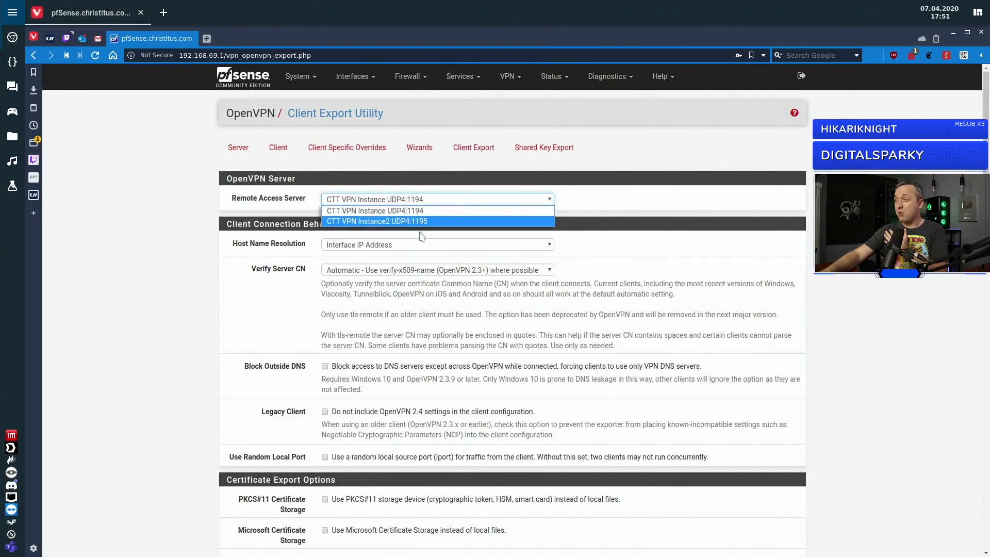
{"action": "left_click", "coordinate": [446, 209]}
{"action": "scroll", "coordinate": [447, 209], "scroll_direction": "down", "scroll_amount": 5}
{"action": "scroll", "coordinate": [613, 412], "scroll_direction": "down", "scroll_amount": 5}
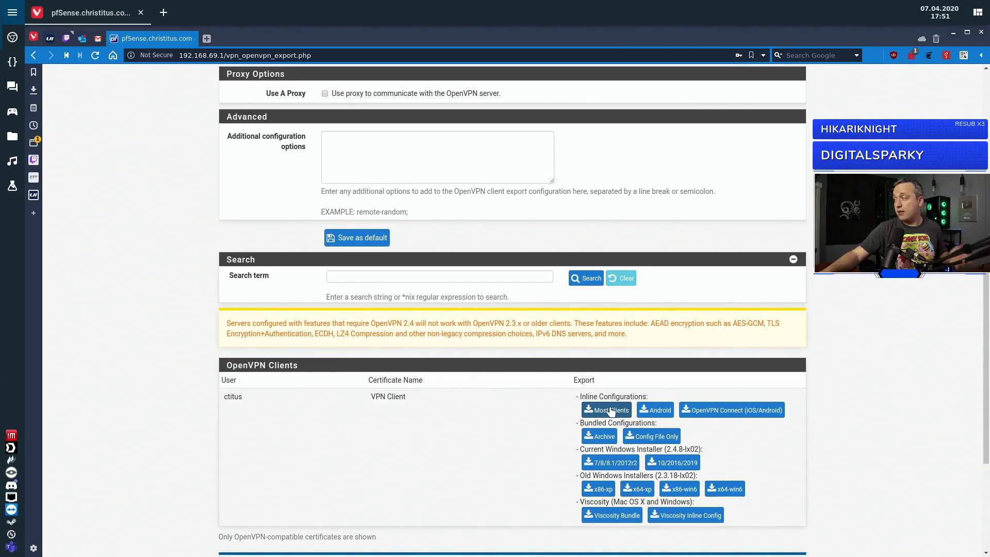
{"action": "left_click", "coordinate": [611, 411]}
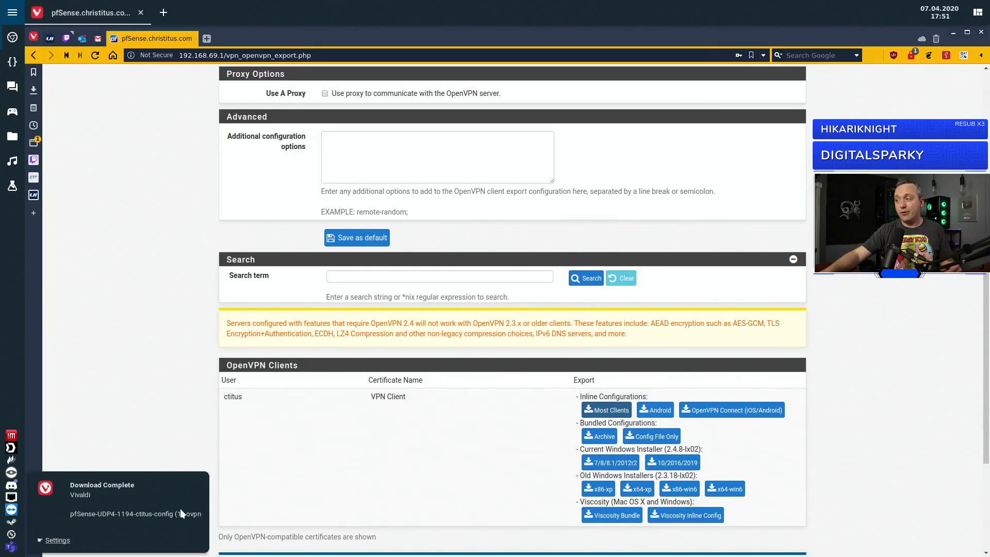
{"action": "scroll", "coordinate": [391, 455], "scroll_direction": "down", "scroll_amount": 2}
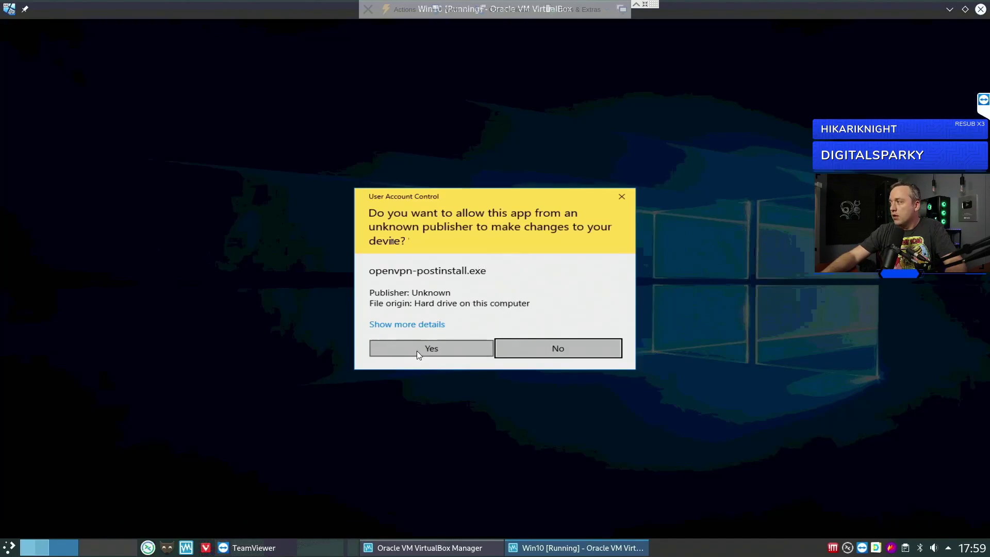
- Install OpenVPN 2.4.8 and the client configuration with default components and location
{"action": "left_click", "coordinate": [417, 350]}
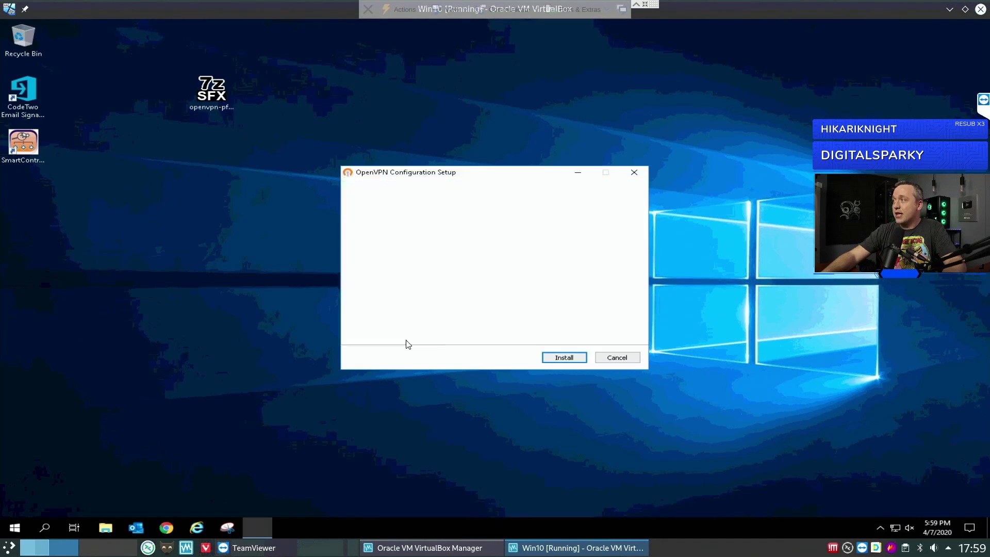
{"action": "left_click", "coordinate": [569, 358]}
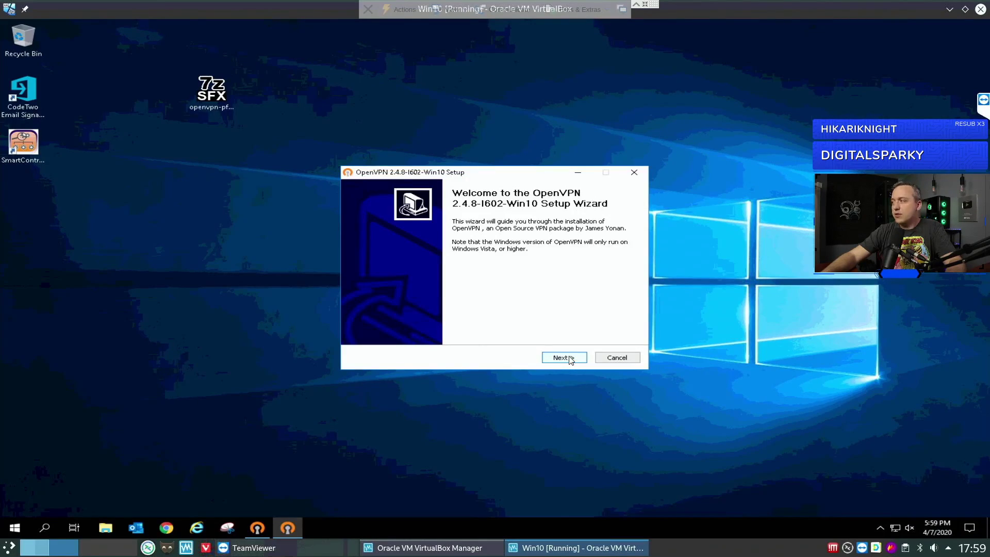
{"action": "left_click", "coordinate": [569, 356]}
{"action": "left_click", "coordinate": [568, 356]}
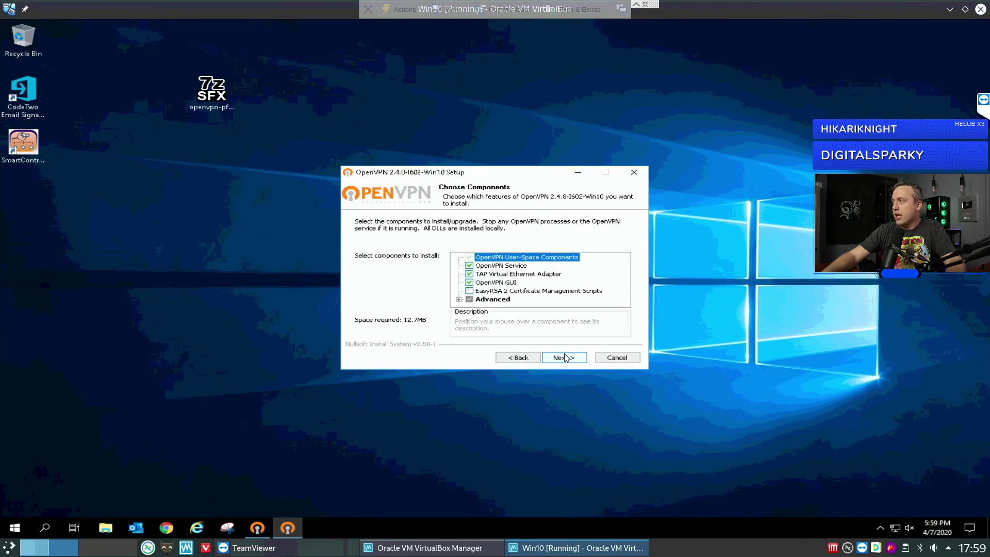
{"action": "left_click", "coordinate": [567, 358]}
{"action": "left_click", "coordinate": [564, 357]}
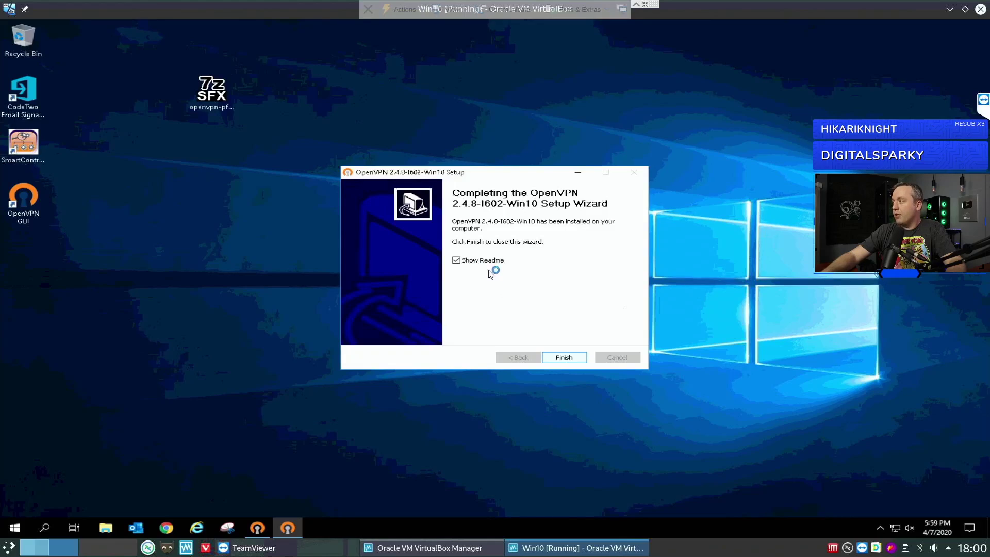
{"action": "left_click", "coordinate": [565, 357]}
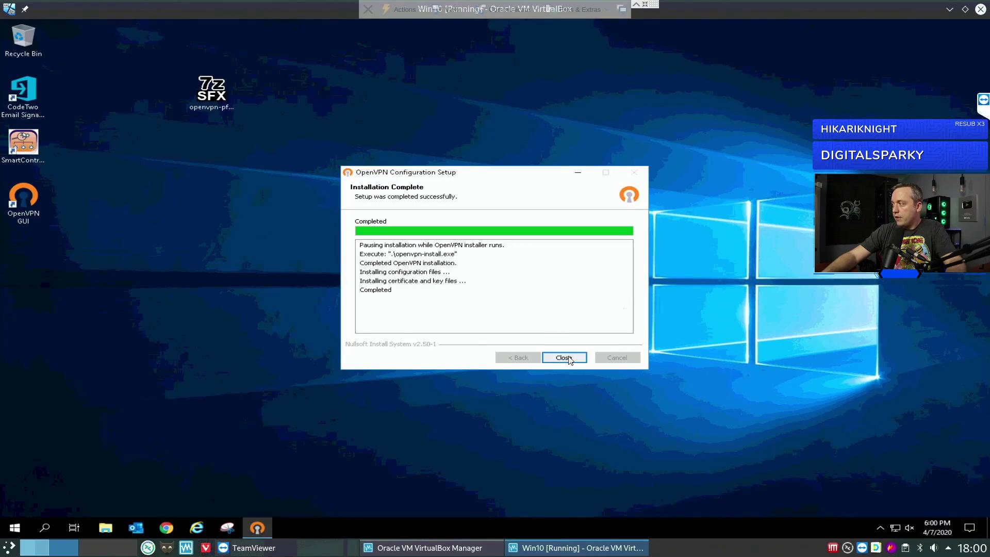
{"action": "left_click", "coordinate": [569, 357]}
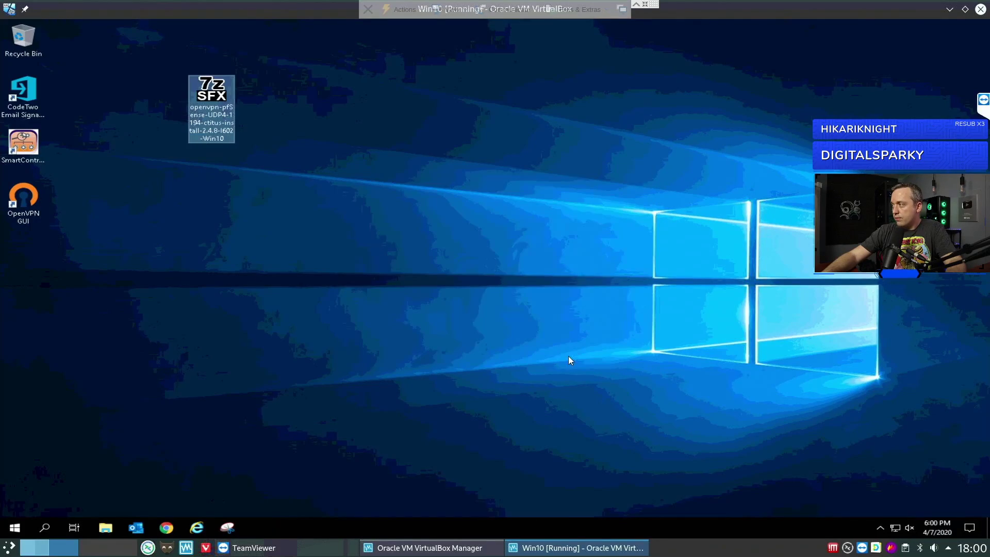
- Launch OpenVPN GUI and choose Connect from its notification-area icon menu
{"action": "double_click", "coordinate": [28, 200]}
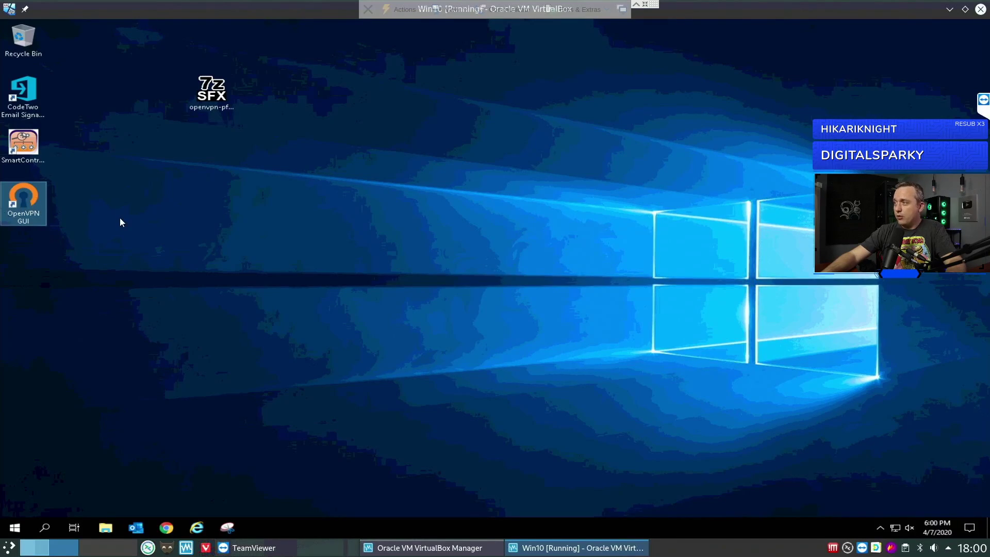
{"action": "left_click", "coordinate": [880, 527]}
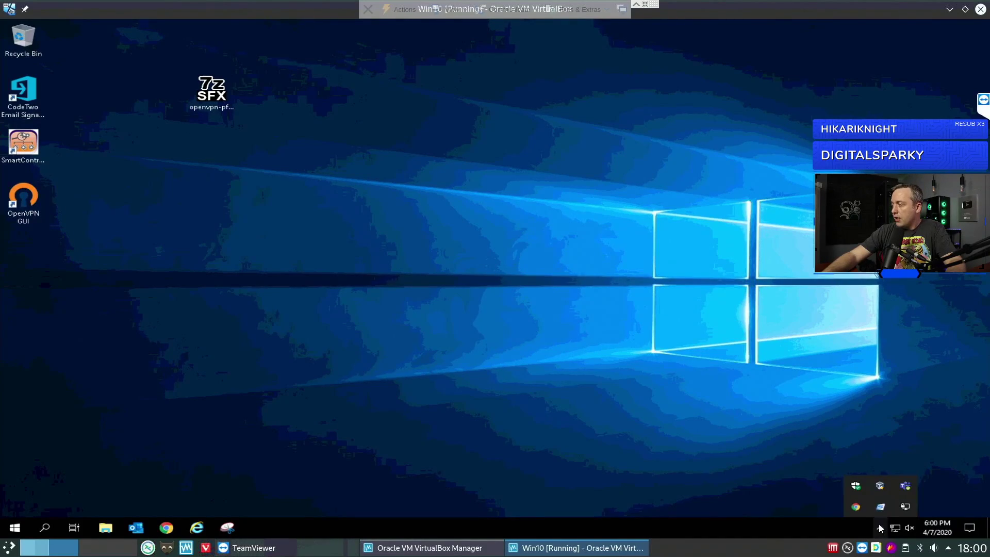
{"action": "right_click", "coordinate": [906, 508]}
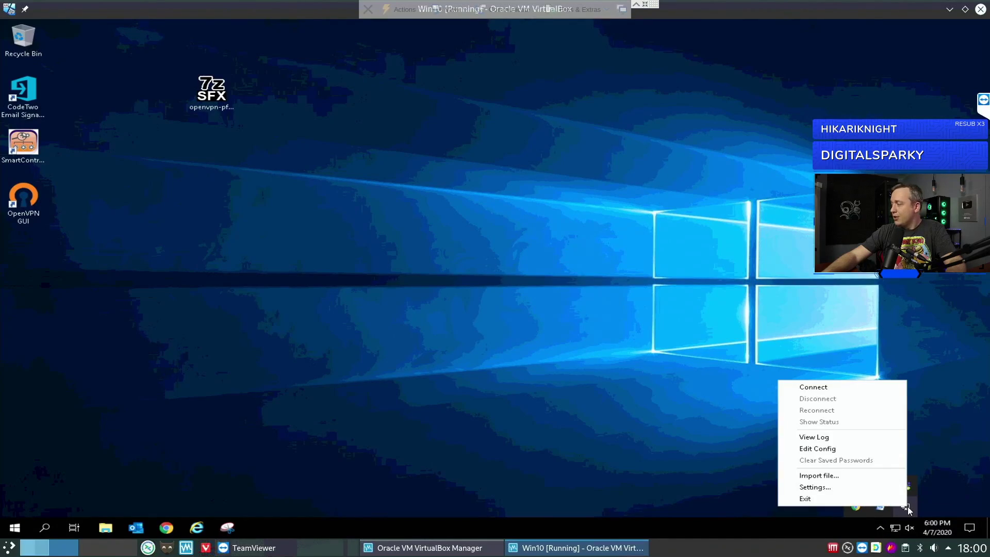
{"action": "left_click", "coordinate": [824, 388]}
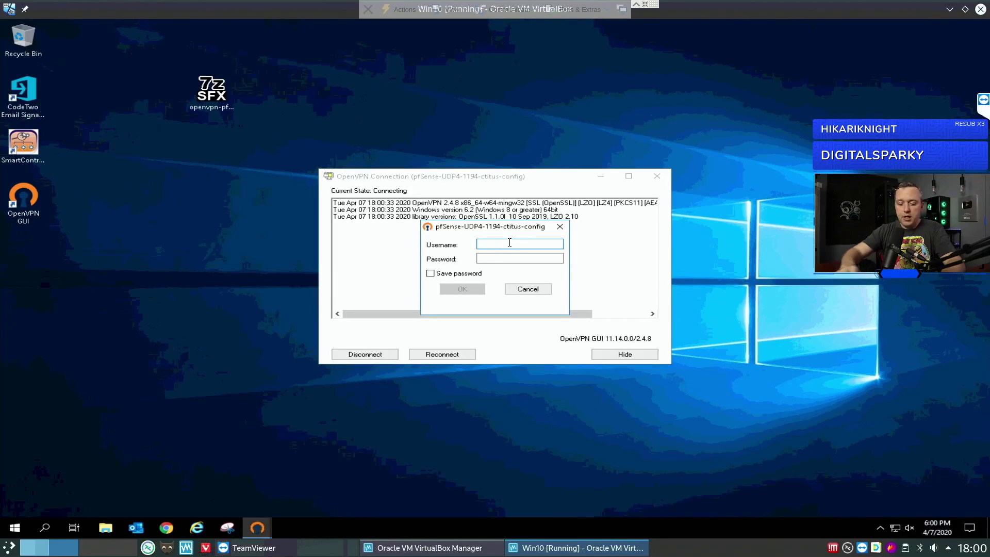
- Enter the VPN account username and password and submit the login
{"action": "type", "text": "ctitus"}
{"action": "key", "text": "Tab"}
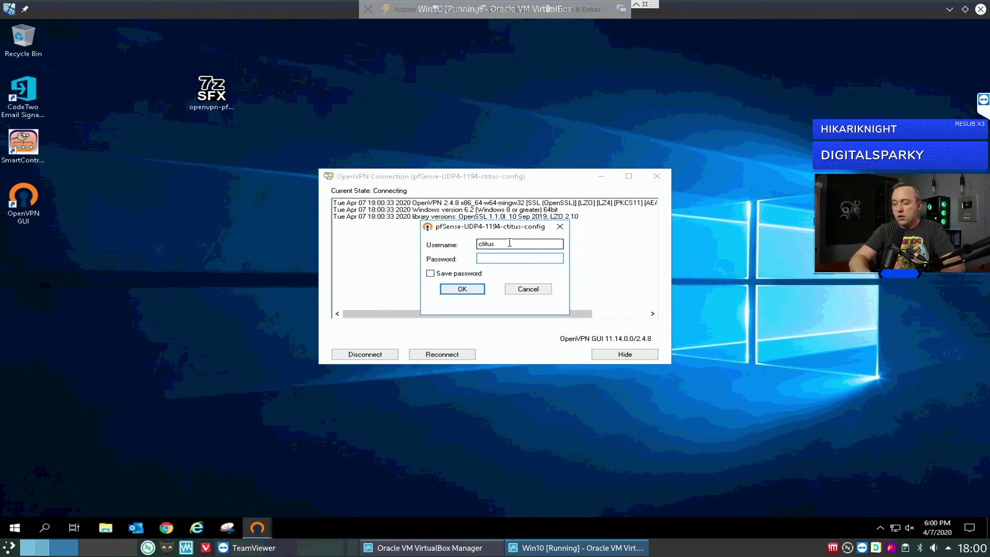
{"action": "type", "text": "●●●●●●●●●"}
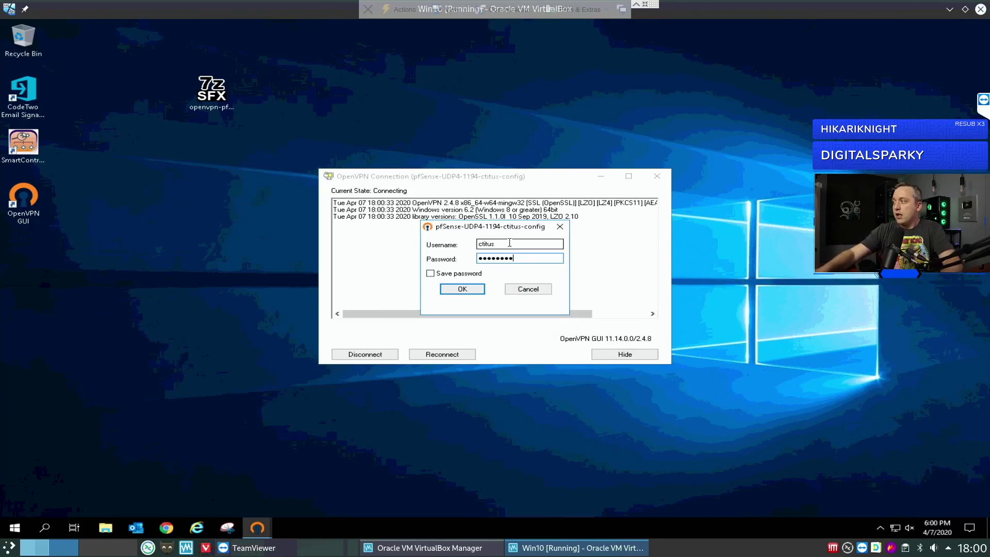
{"action": "left_click", "coordinate": [462, 289]}
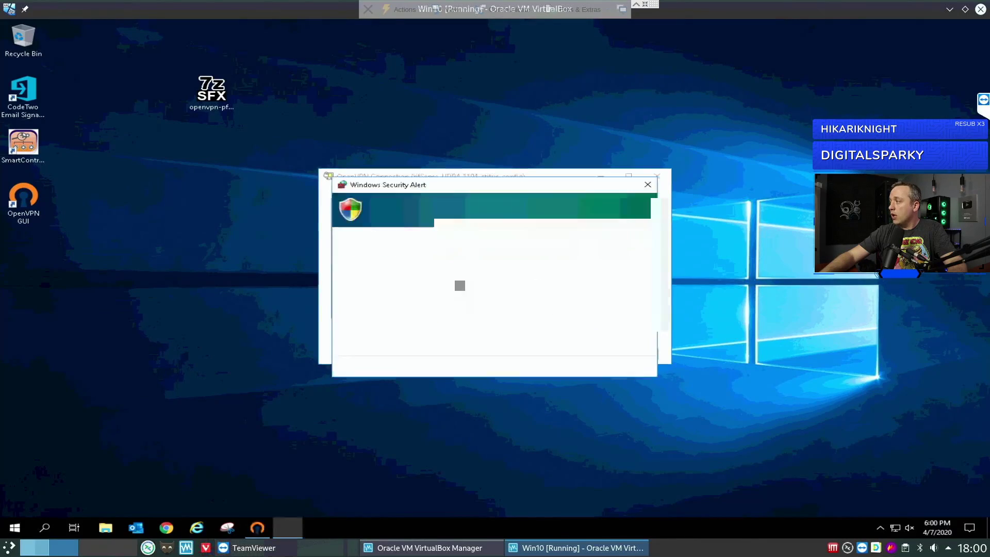